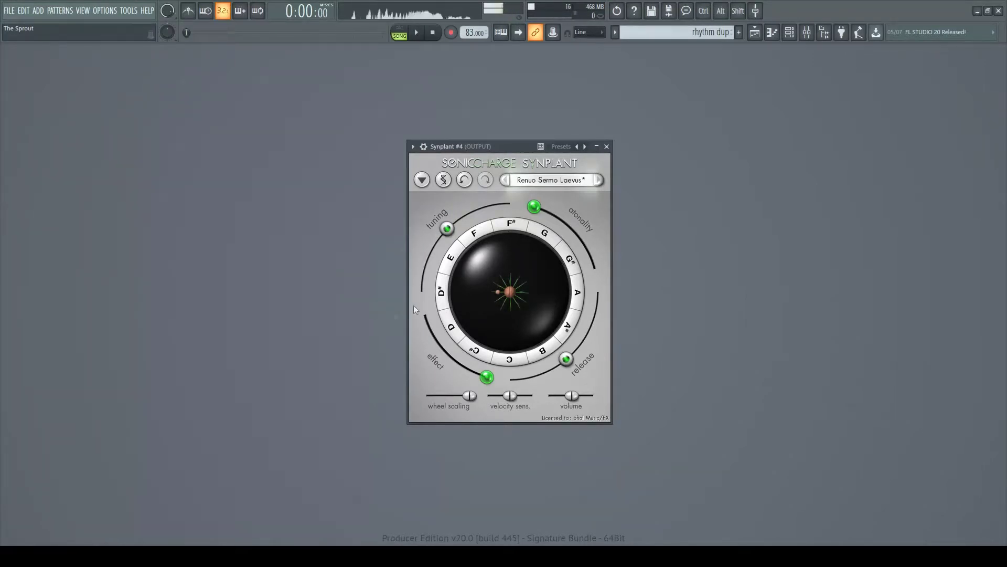
# - Generate the random seed 'Cunae Expedio*' and audition it with branches grown down, upper-left and toward A
pyautogui.click(511, 293)
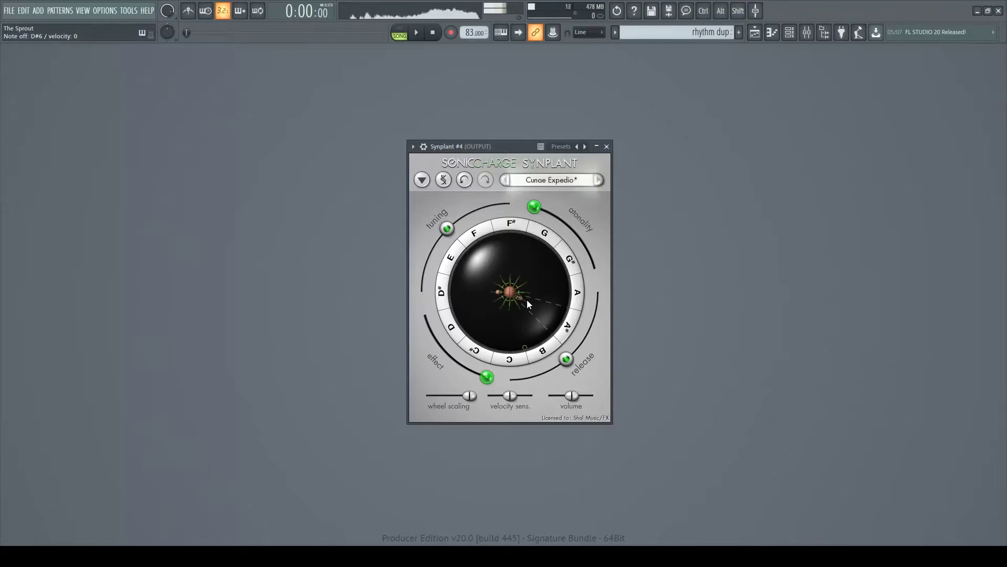
pyautogui.click(512, 304)
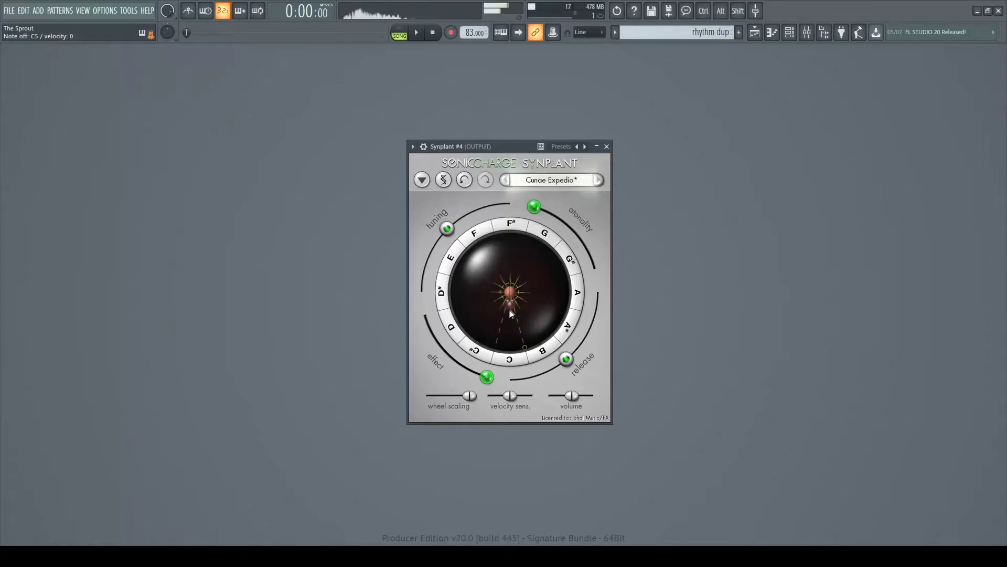
pyautogui.moveTo(511, 307); pyautogui.dragTo(508, 331)
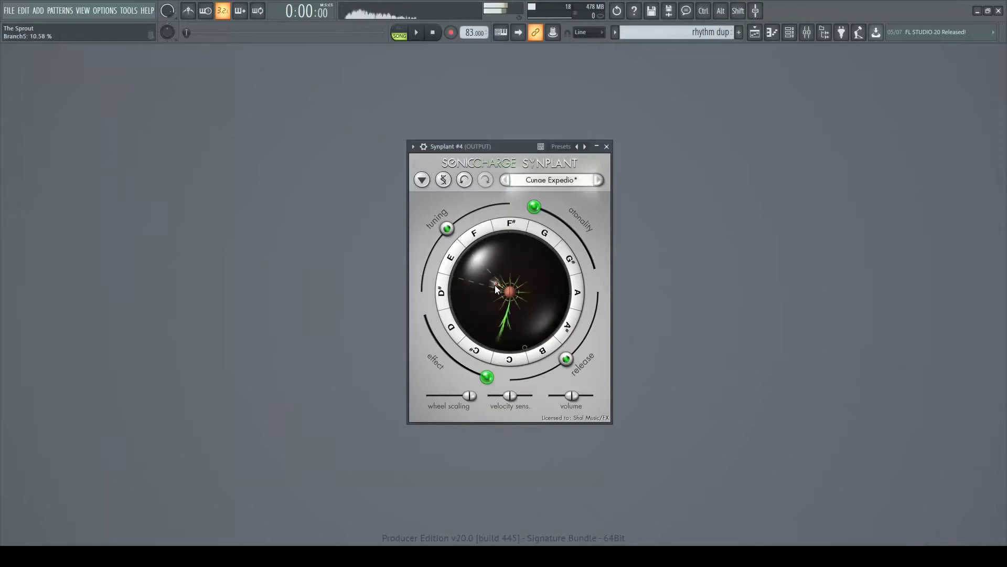
pyautogui.moveTo(495, 285); pyautogui.dragTo(511, 244)
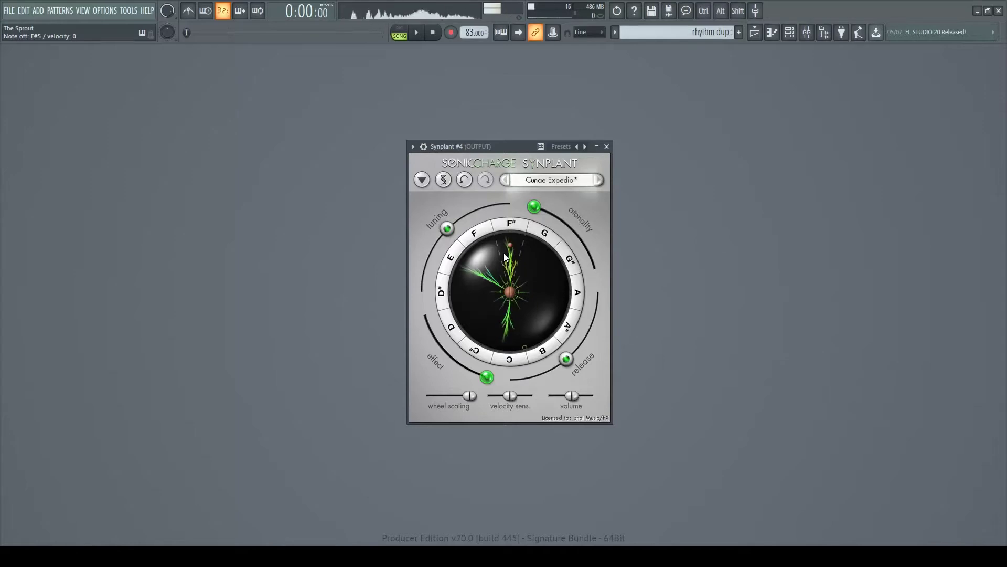
pyautogui.moveTo(530, 294); pyautogui.dragTo(549, 275)
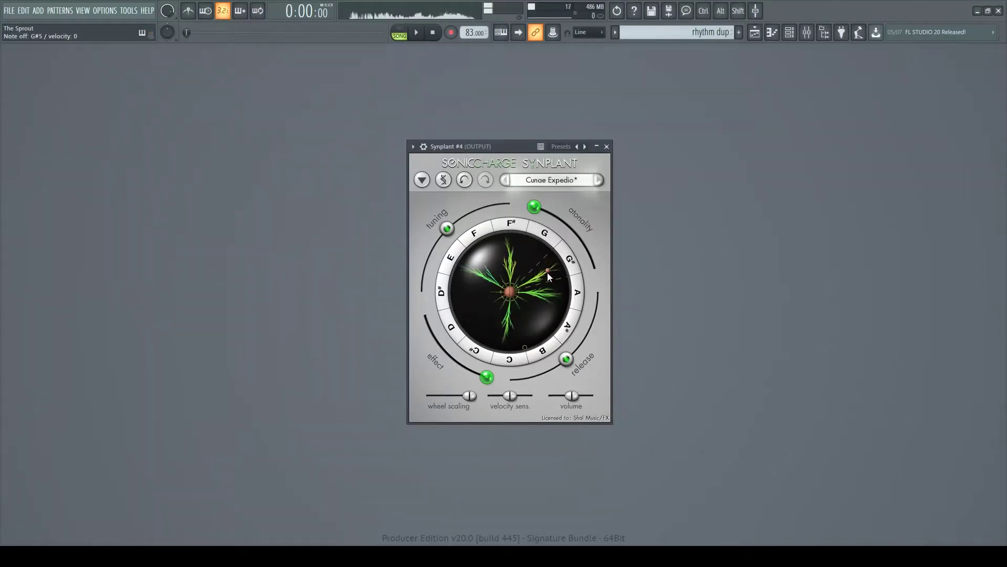
pyautogui.moveTo(508, 293); pyautogui.dragTo(552, 288)
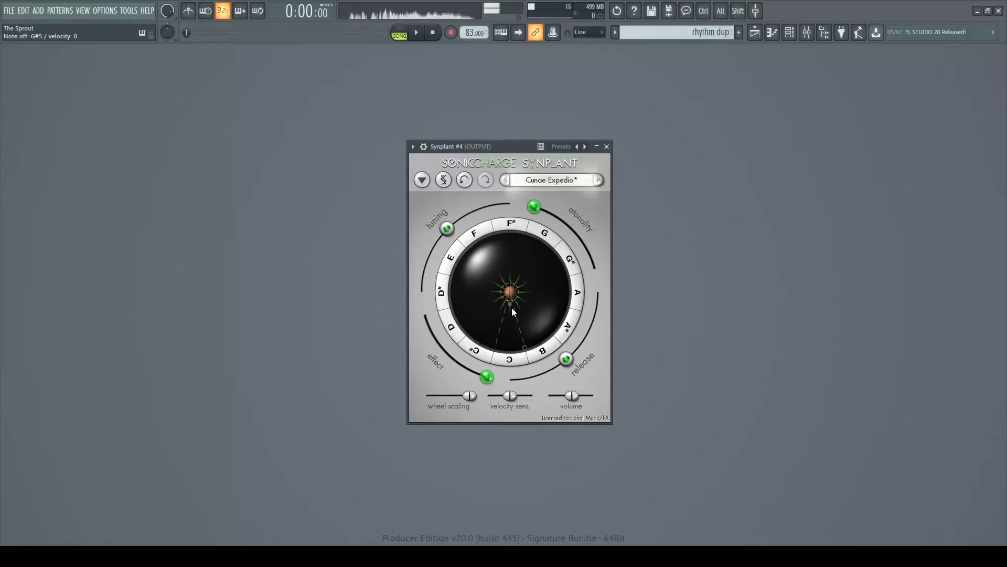
pyautogui.moveTo(513, 311); pyautogui.dragTo(521, 313)
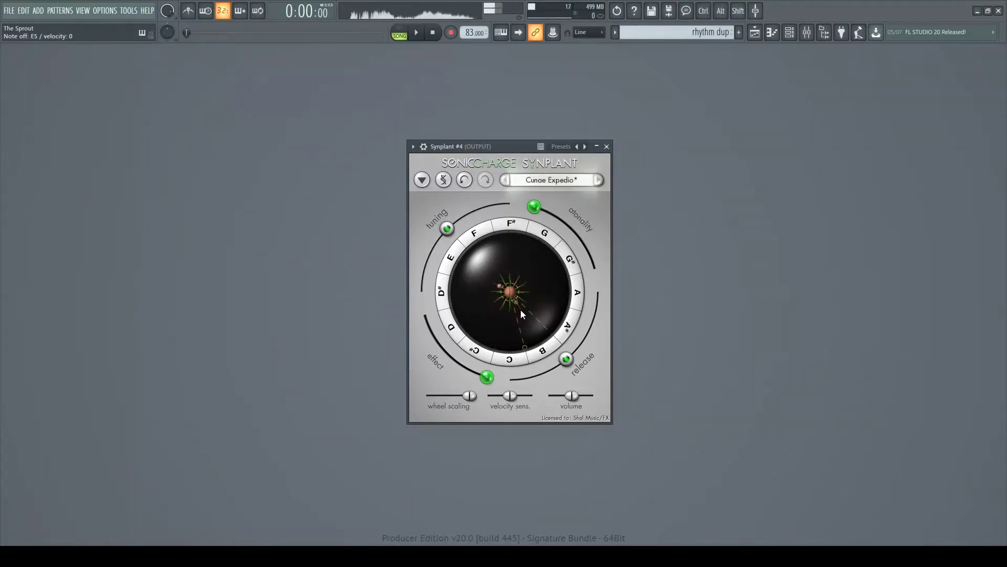
pyautogui.moveTo(522, 312); pyautogui.dragTo(531, 331)
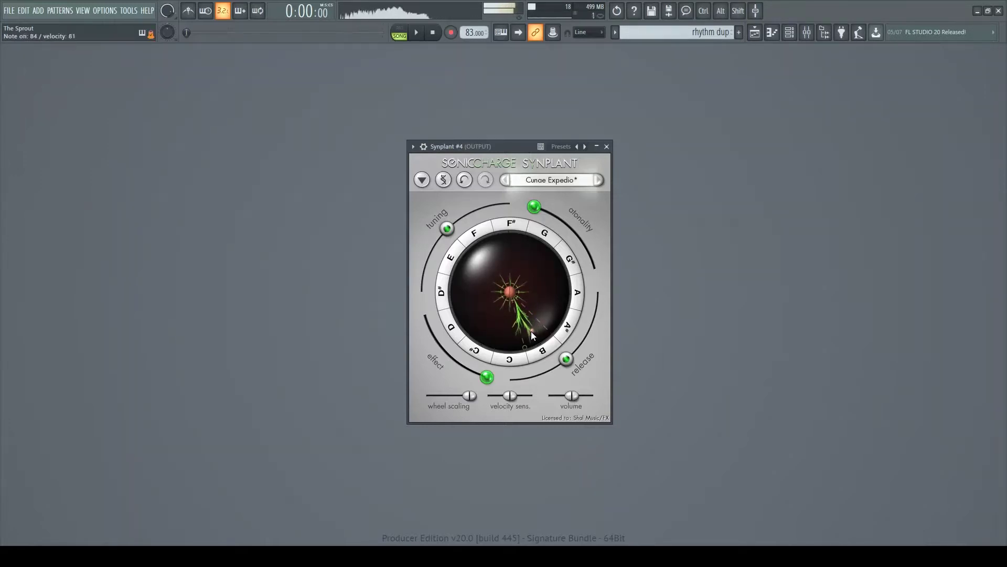
pyautogui.moveTo(510, 291); pyautogui.dragTo(558, 272)
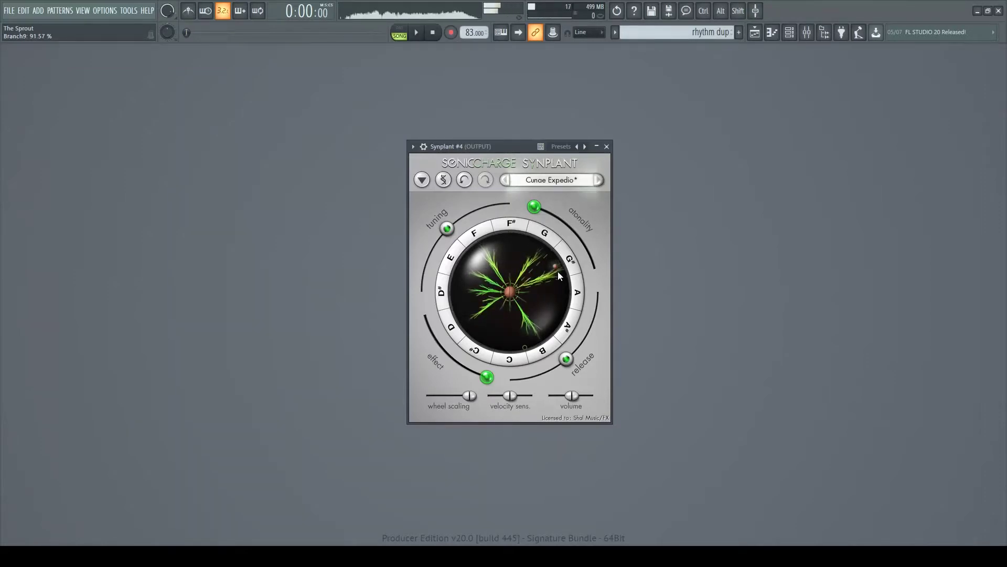
pyautogui.click(512, 295)
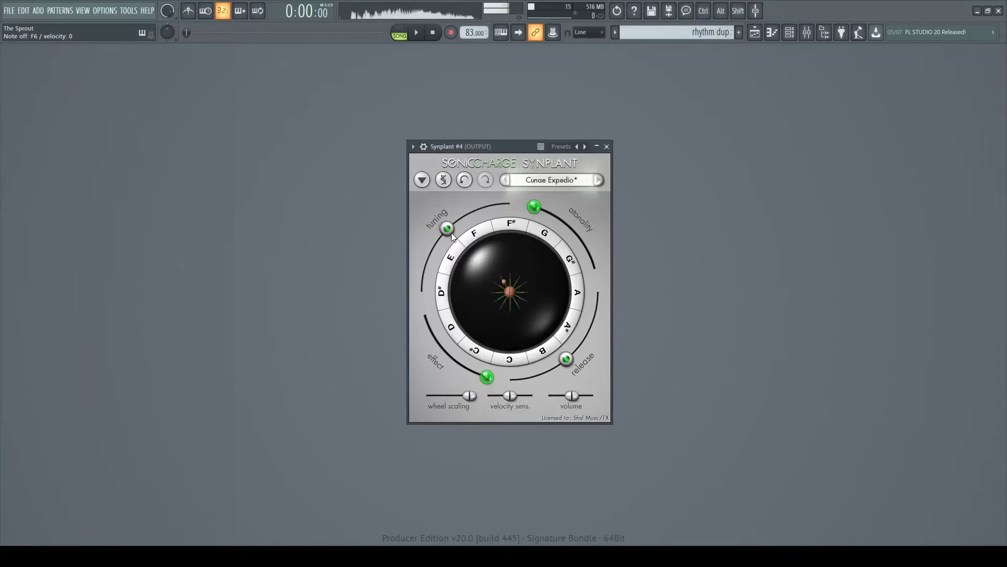
pyautogui.moveTo(449, 234)
pyautogui.mouseDown()
pyautogui.moveTo(419, 314)
pyautogui.moveTo(441, 216)
pyautogui.moveTo(505, 200)
pyautogui.moveTo(460, 211)
pyautogui.moveTo(448, 234)
pyautogui.mouseUp()
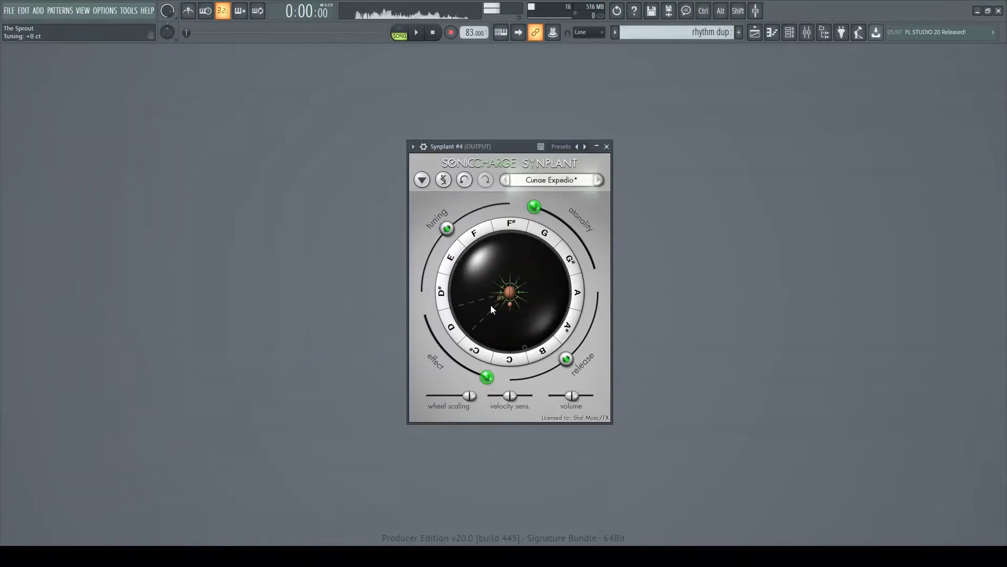
pyautogui.moveTo(502, 312); pyautogui.dragTo(485, 340)
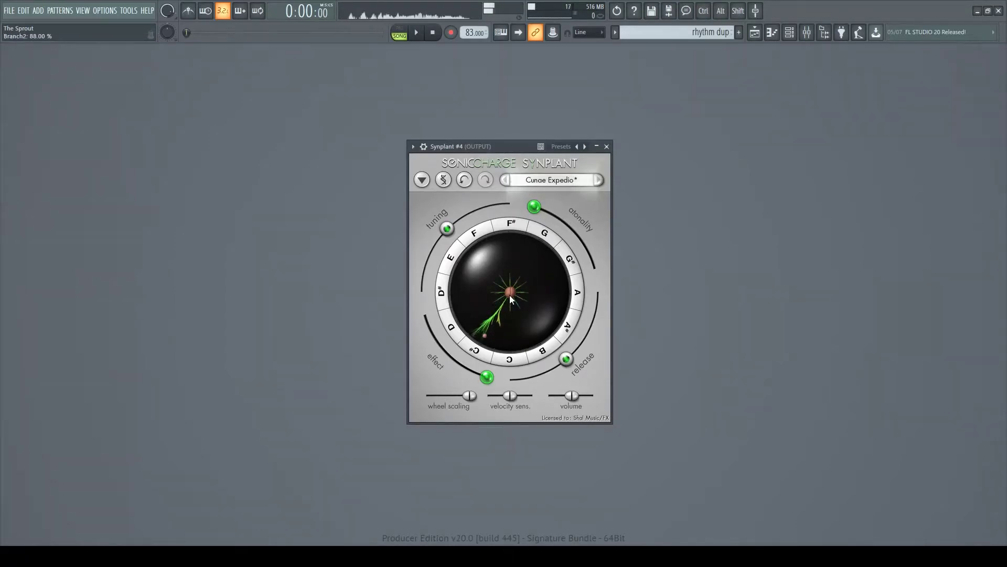
pyautogui.moveTo(446, 229); pyautogui.dragTo(421, 240)
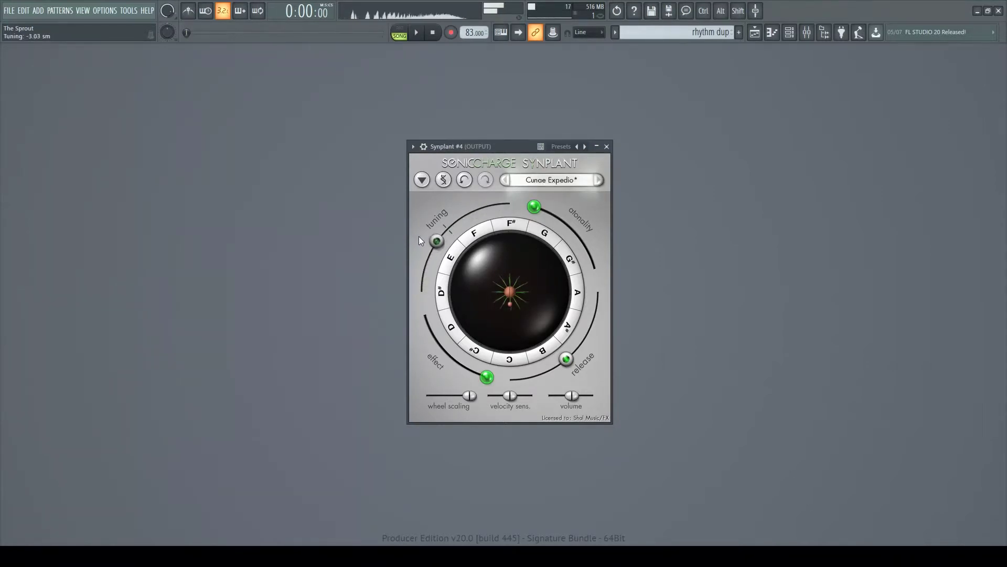
pyautogui.moveTo(426, 231); pyautogui.dragTo(426, 232)
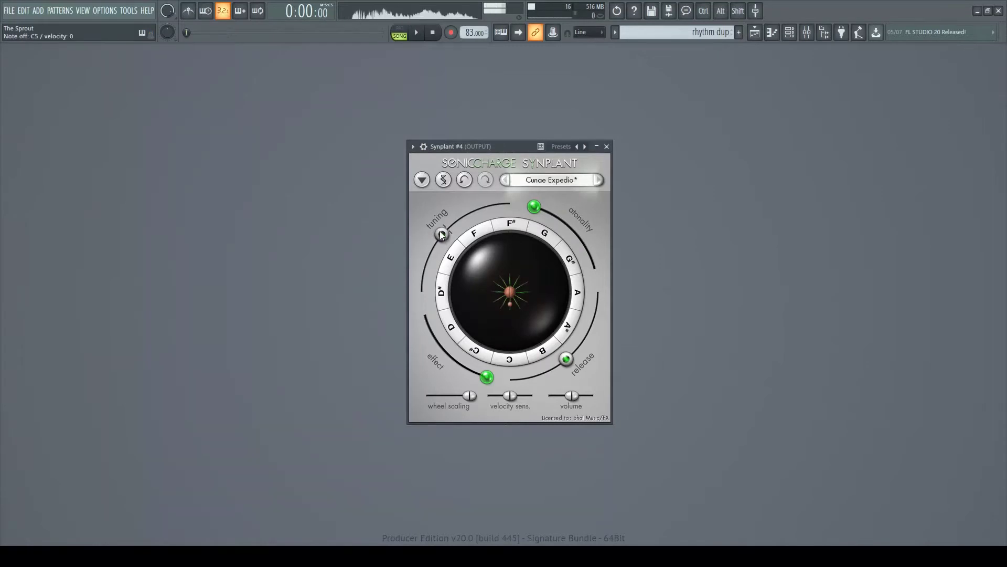
pyautogui.doubleClick(441, 235)
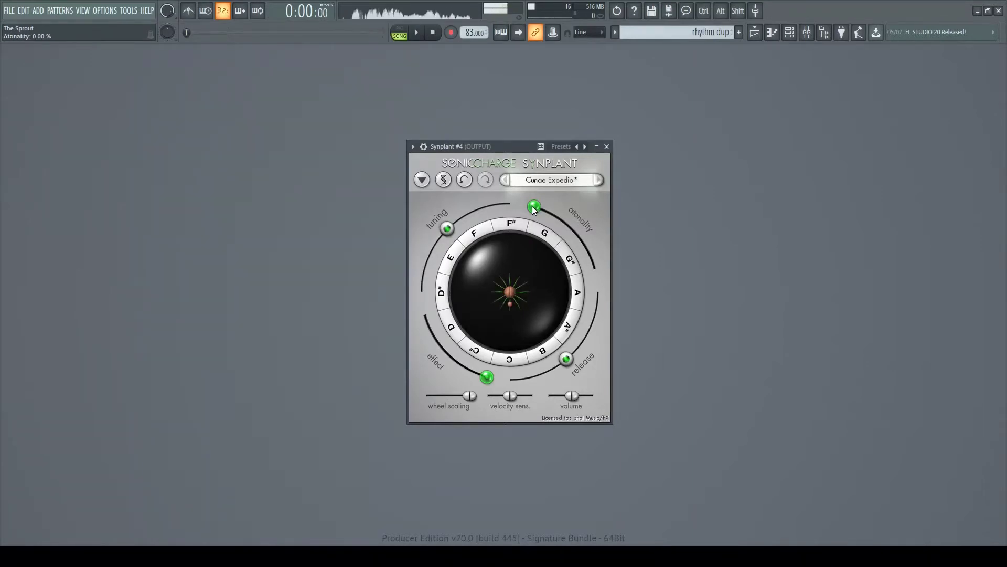
# - Raise atonality through 22% and 99% to 100.00%, auditioning the seed and a branch toward A
pyautogui.moveTo(534, 210); pyautogui.dragTo(479, 332)
pyautogui.click(514, 300)
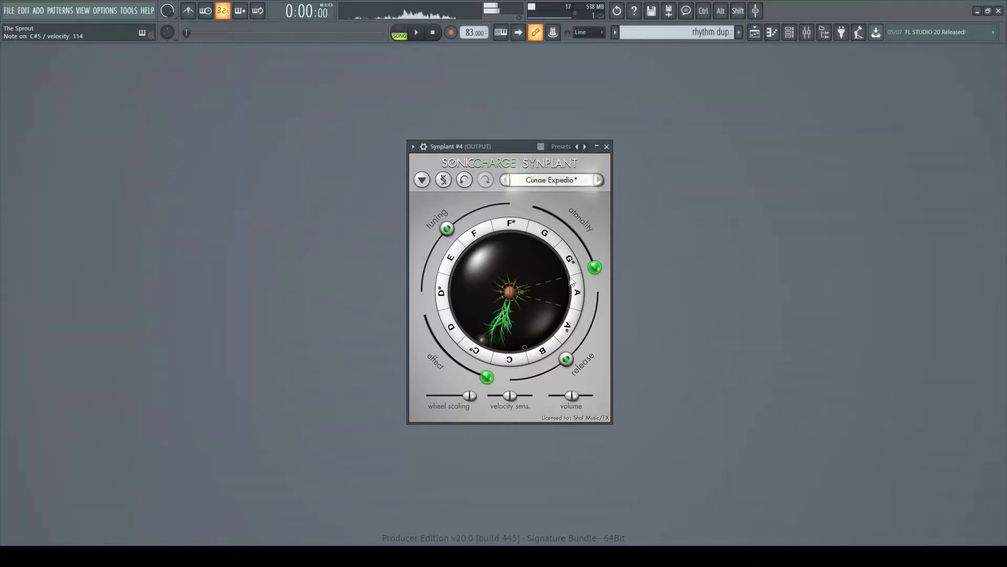
pyautogui.moveTo(594, 267); pyautogui.dragTo(561, 328)
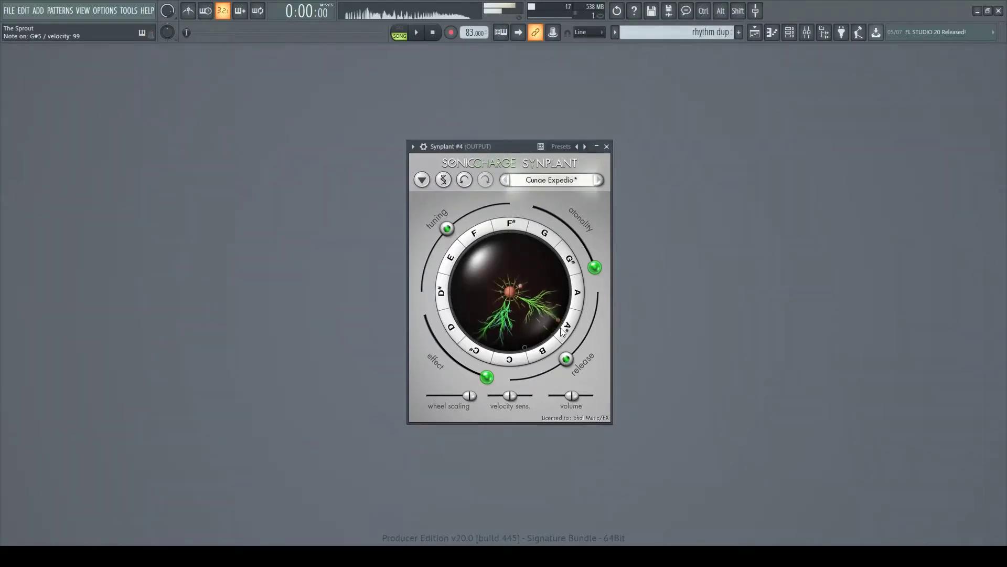
pyautogui.moveTo(562, 331); pyautogui.dragTo(571, 298)
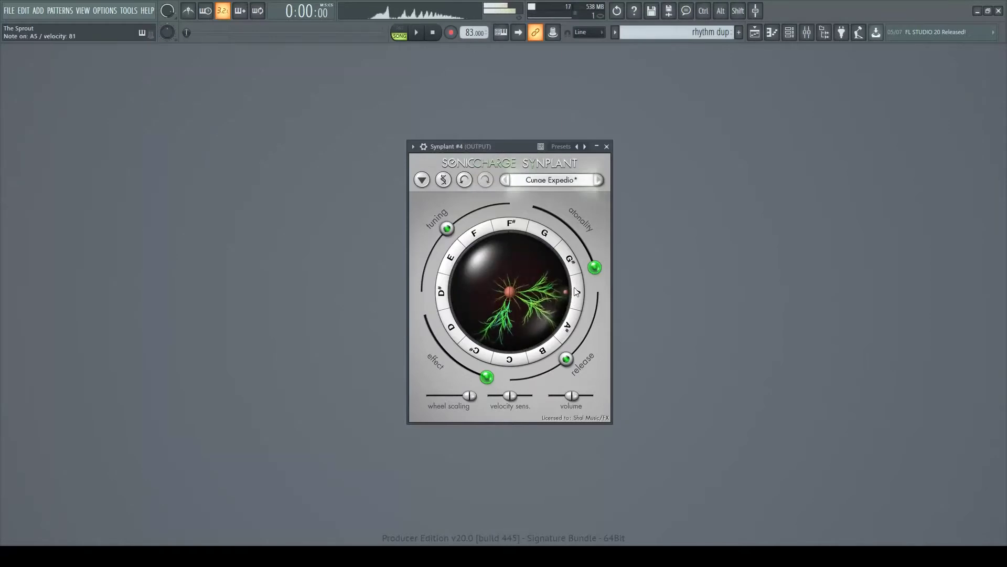
pyautogui.moveTo(594, 268)
pyautogui.mouseDown()
pyautogui.moveTo(582, 243)
pyautogui.moveTo(533, 207)
pyautogui.moveTo(601, 286)
pyautogui.mouseUp()
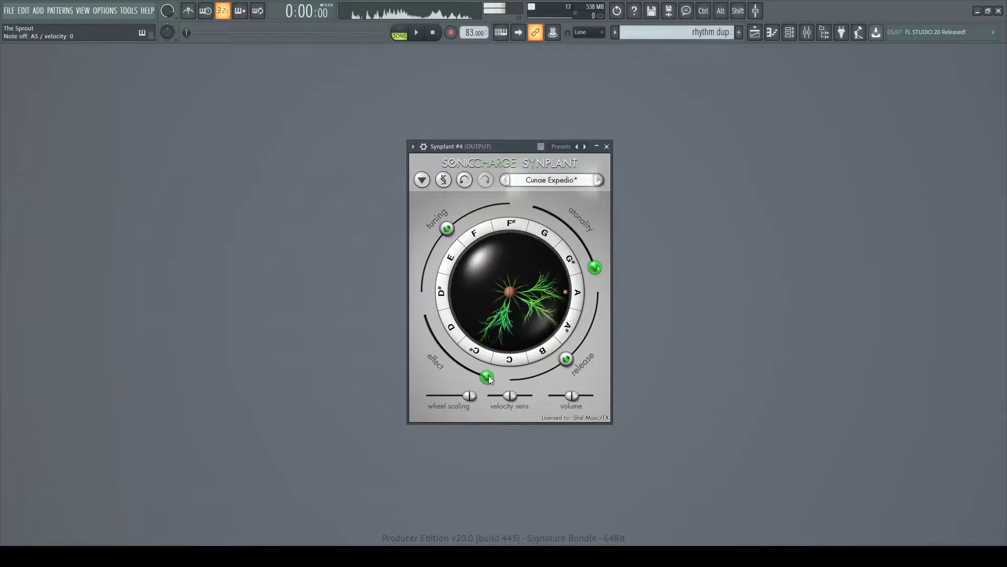
# - Sweep the effect knob to about 70%, down to -100.00%, then back to 13.34%
pyautogui.moveTo(489, 376)
pyautogui.mouseDown()
pyautogui.moveTo(458, 372)
pyautogui.moveTo(492, 380)
pyautogui.mouseUp()
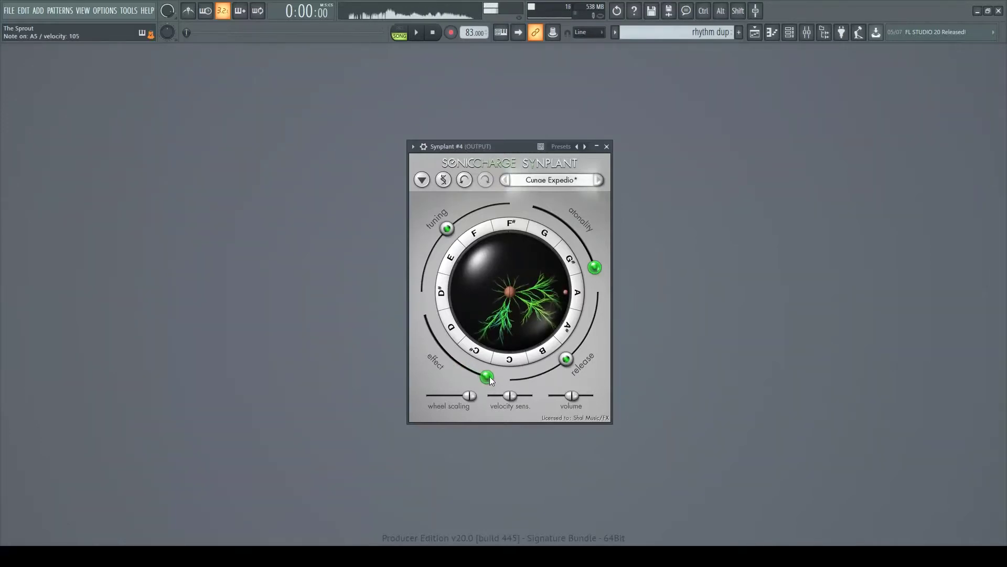
pyautogui.moveTo(489, 380); pyautogui.dragTo(407, 322)
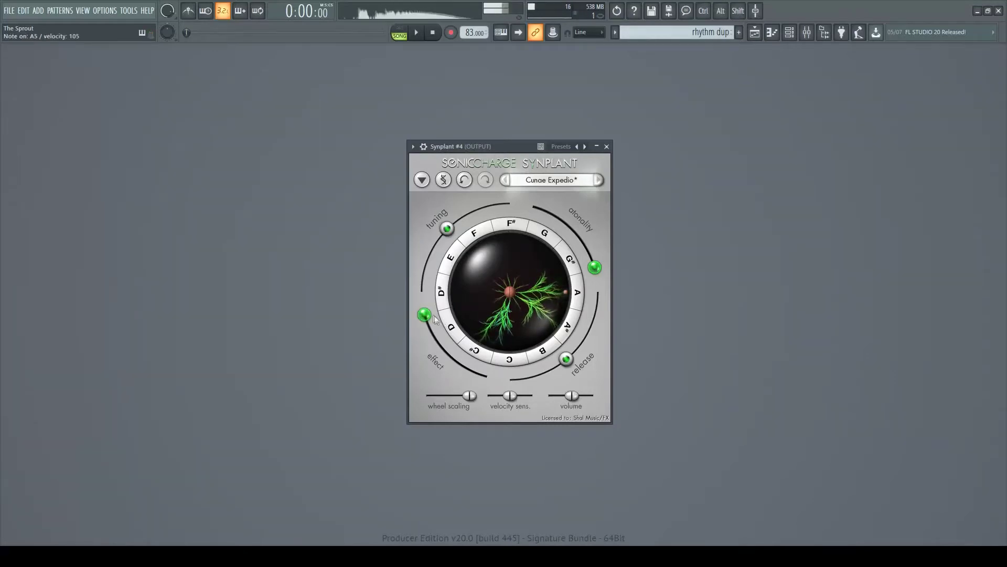
pyautogui.moveTo(426, 314)
pyautogui.mouseDown()
pyautogui.moveTo(461, 364)
pyautogui.moveTo(500, 373)
pyautogui.moveTo(453, 359)
pyautogui.moveTo(412, 315)
pyautogui.mouseUp()
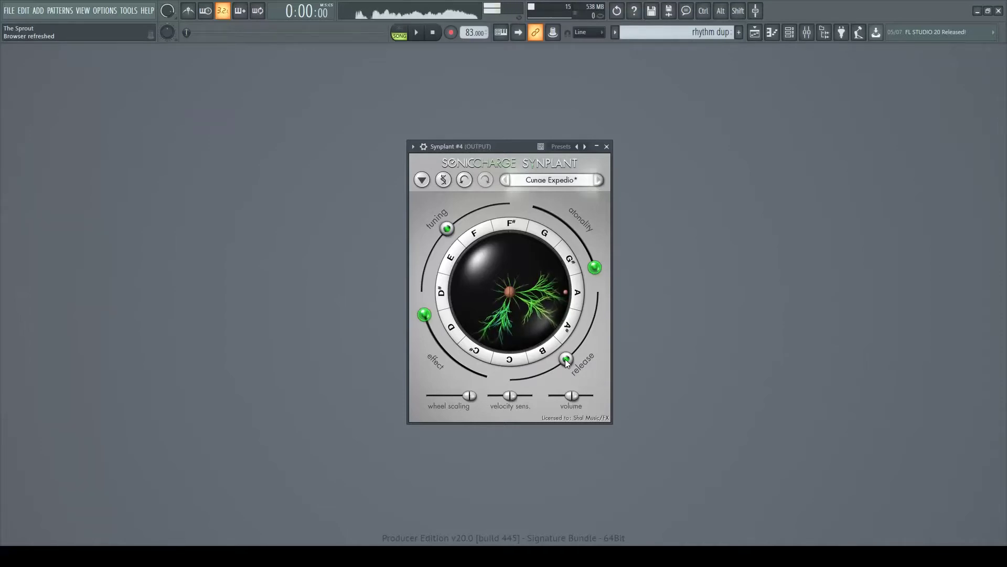
# - Shorten the release to 50 ms, then lengthen it back to about 518 ms
pyautogui.moveTo(566, 359); pyautogui.dragTo(458, 391)
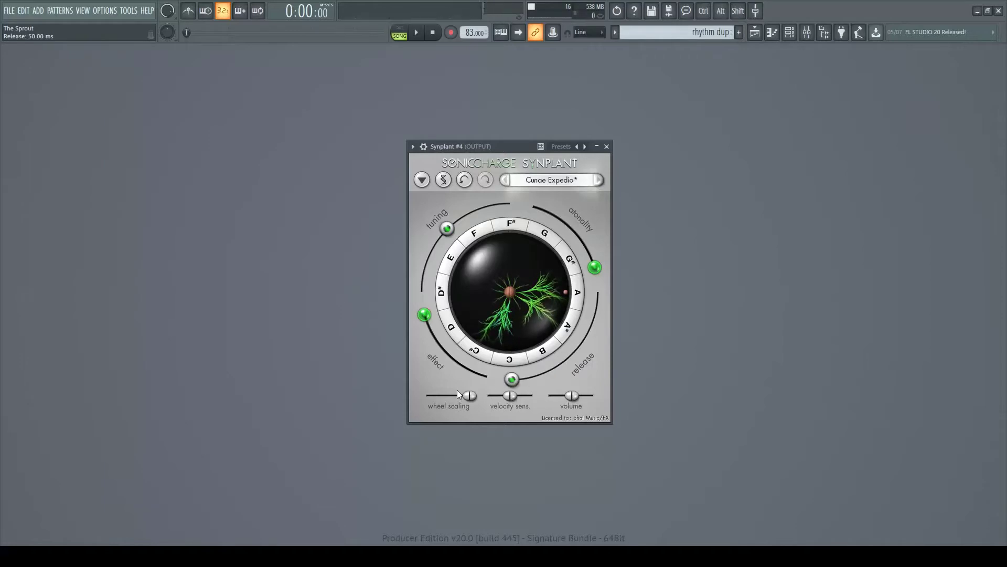
pyautogui.moveTo(511, 380); pyautogui.dragTo(585, 338)
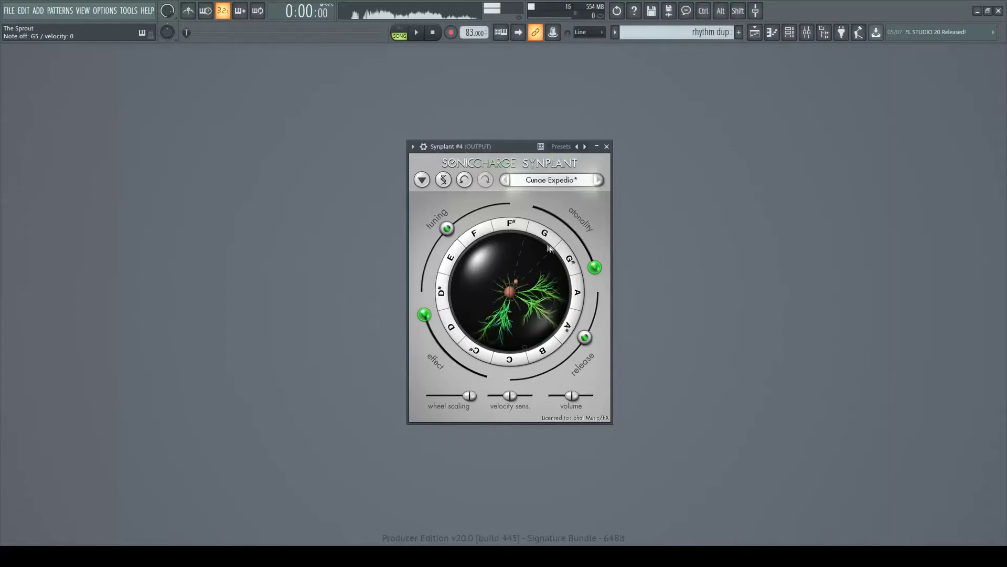
pyautogui.click(465, 181)
pyautogui.click(465, 181)
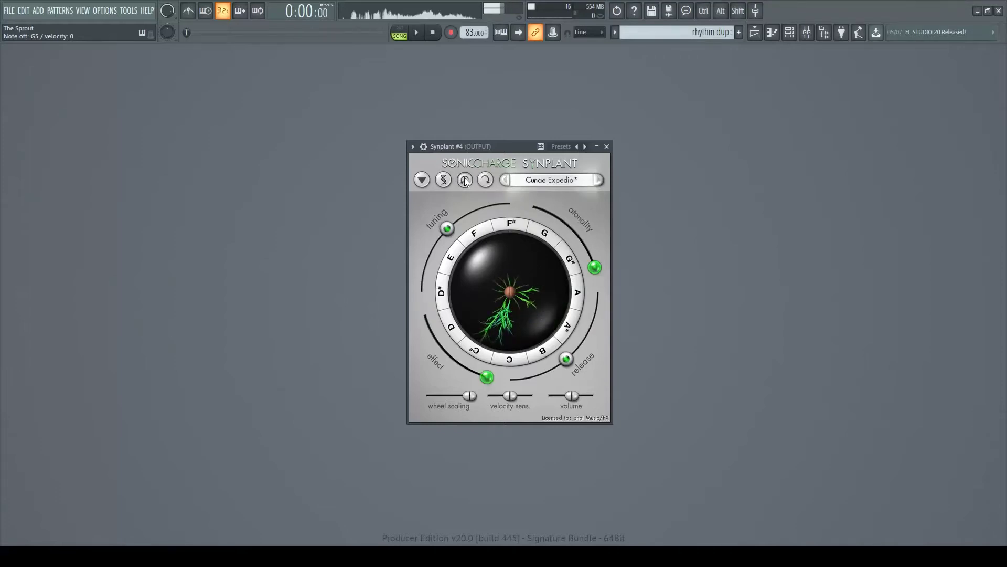
pyautogui.click(465, 181)
pyautogui.click(465, 181)
pyautogui.click(465, 181)
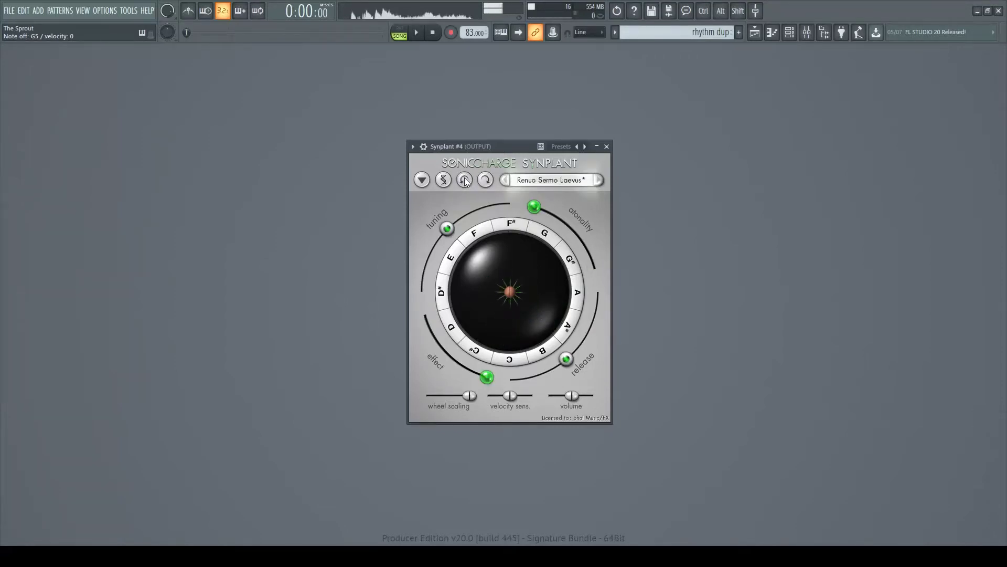
pyautogui.click(465, 181)
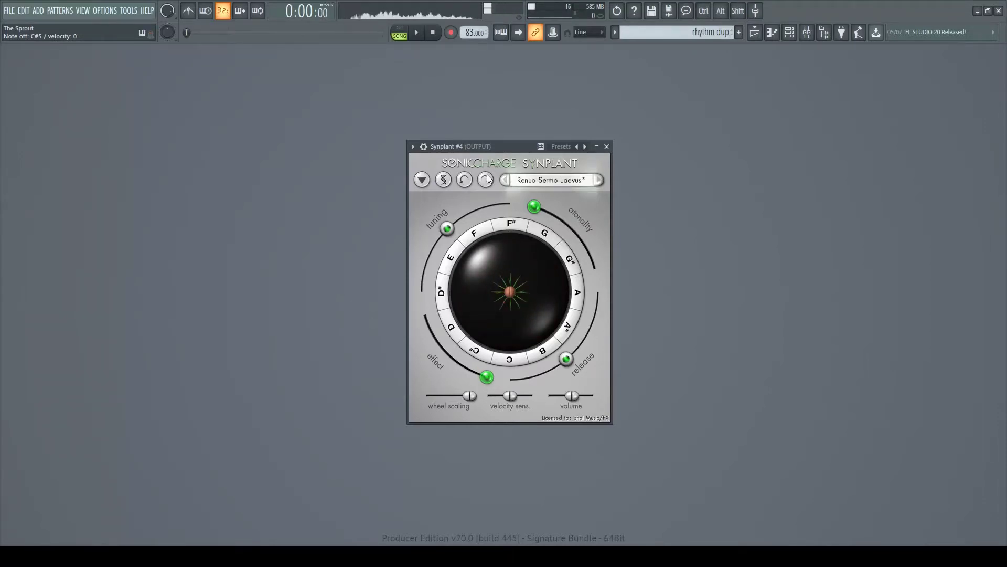
pyautogui.click(487, 179)
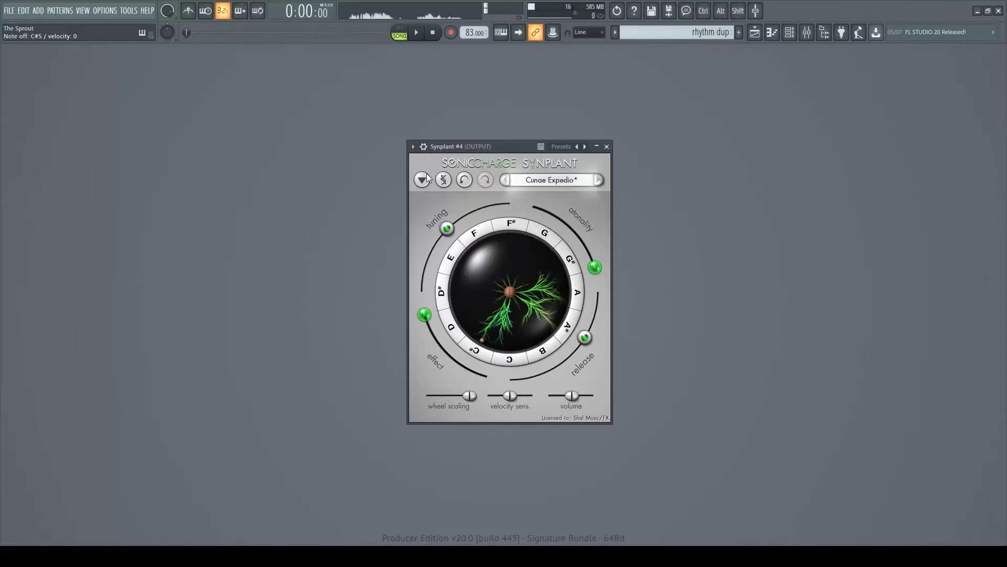
pyautogui.click(443, 180)
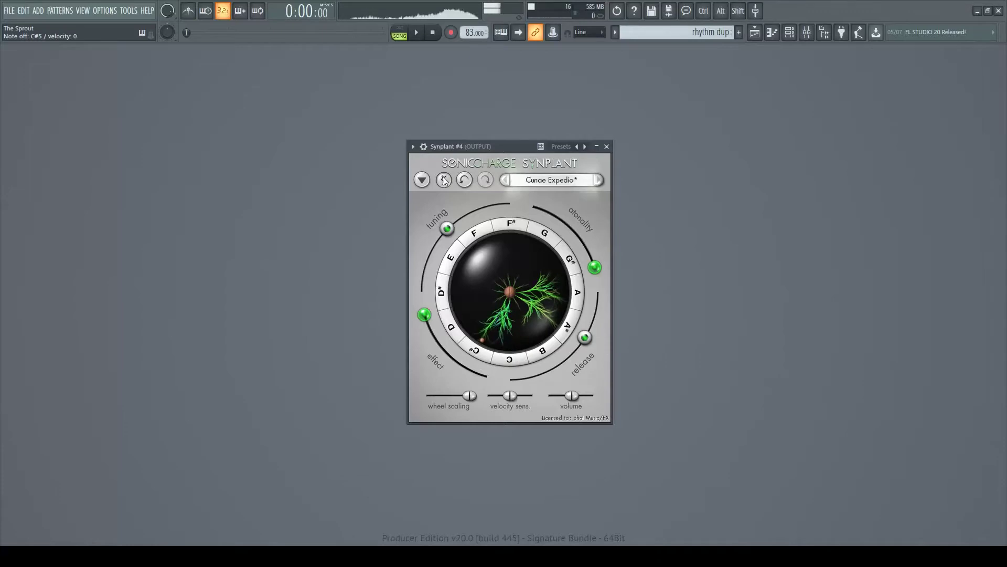
pyautogui.scroll(-5, 450, 262)
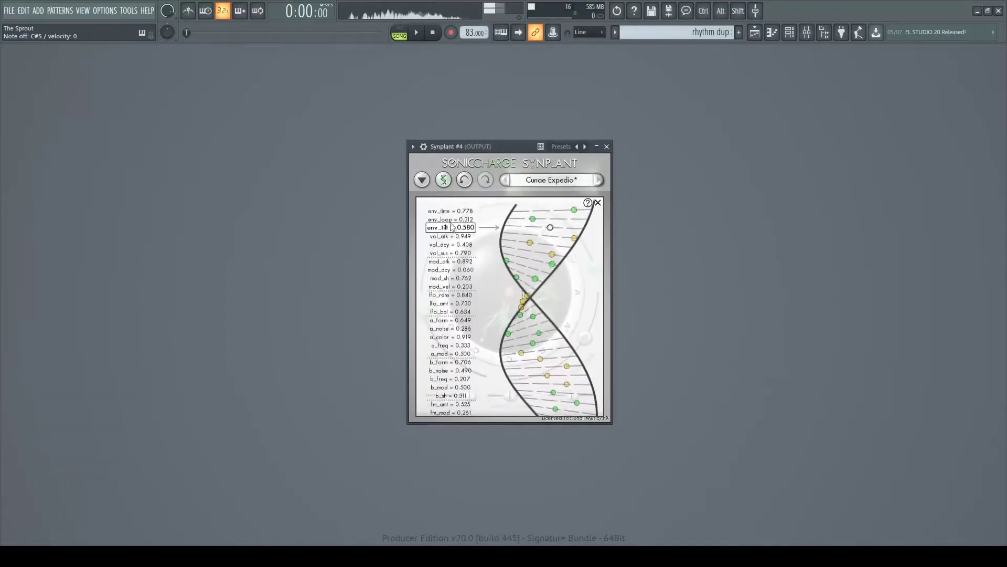
pyautogui.scroll(-5, 454, 368)
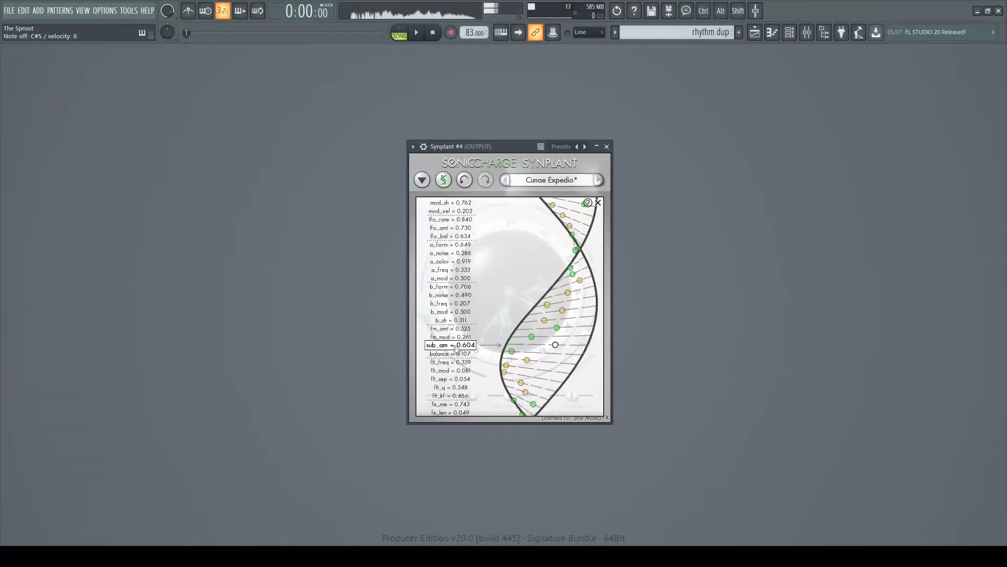
pyautogui.scroll(10, 454, 326)
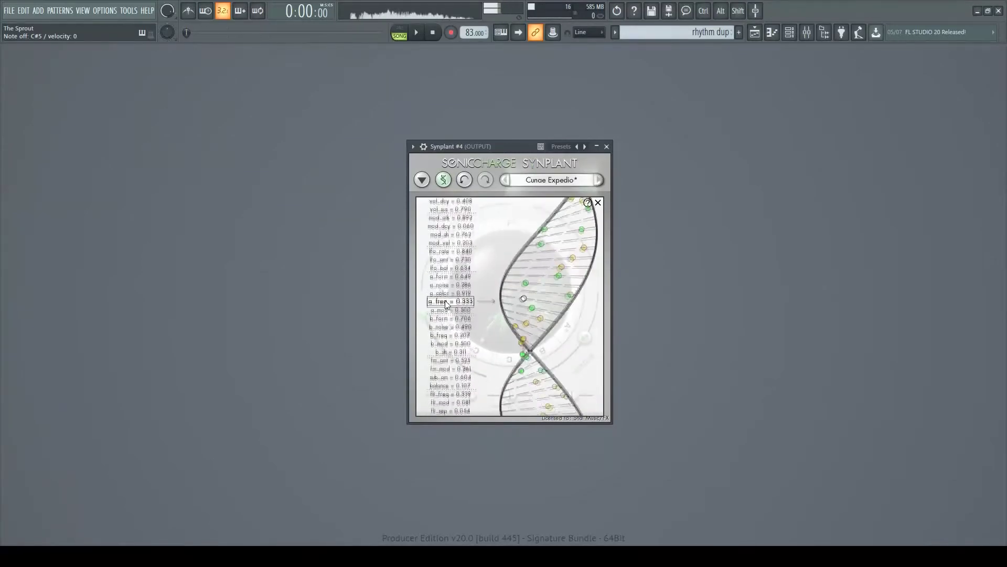
pyautogui.click(588, 202)
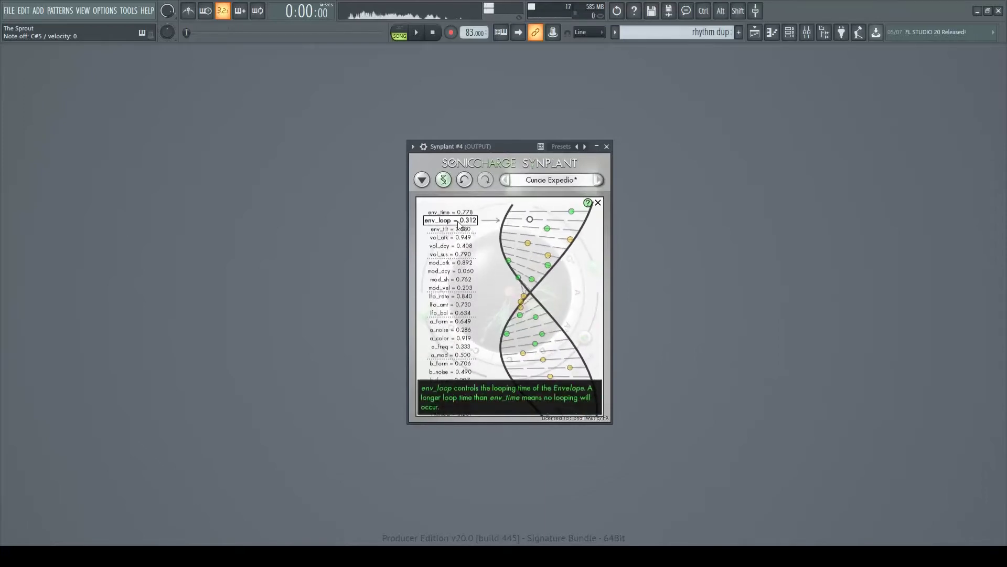
pyautogui.scroll(-5, 451, 315)
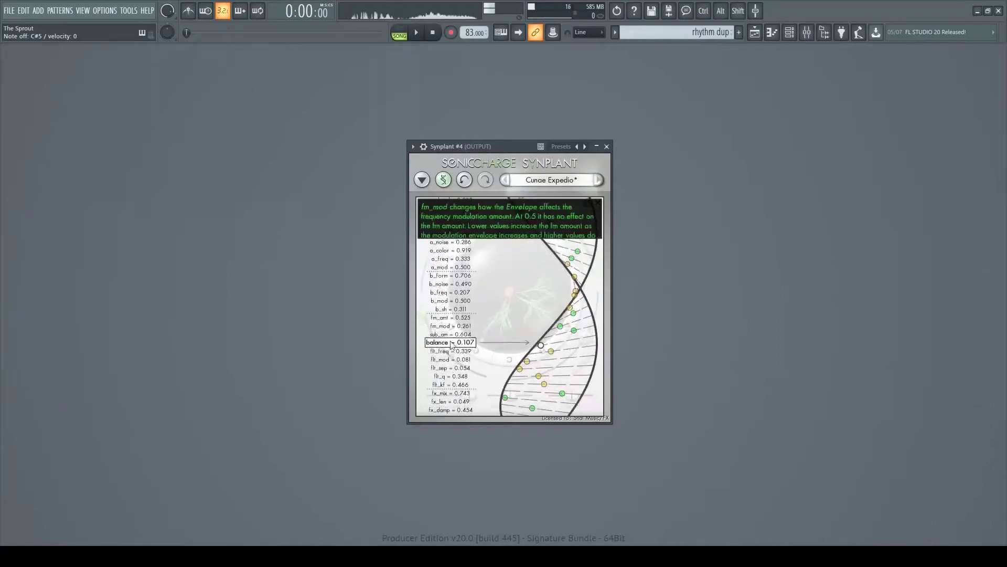
pyautogui.click(588, 202)
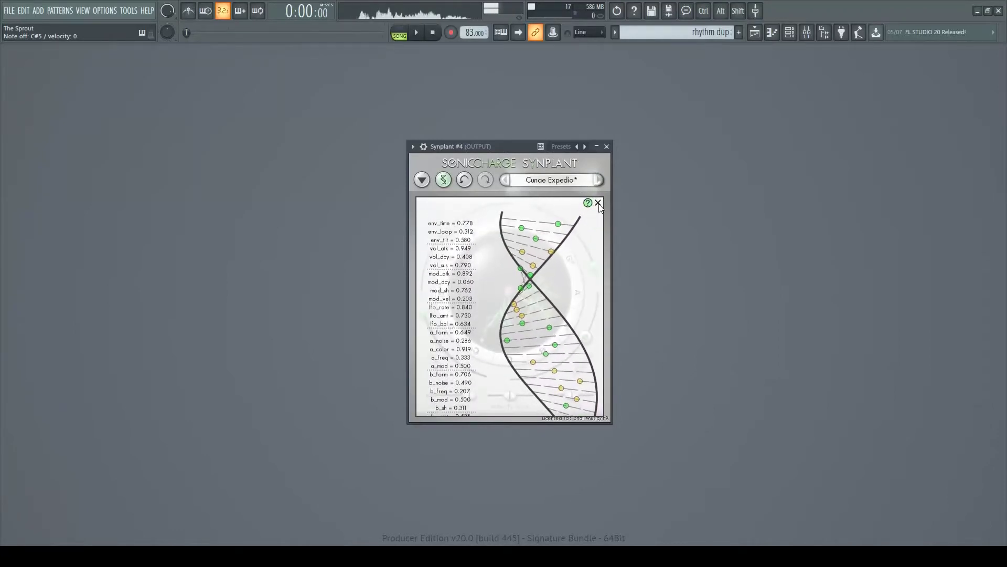
pyautogui.click(597, 202)
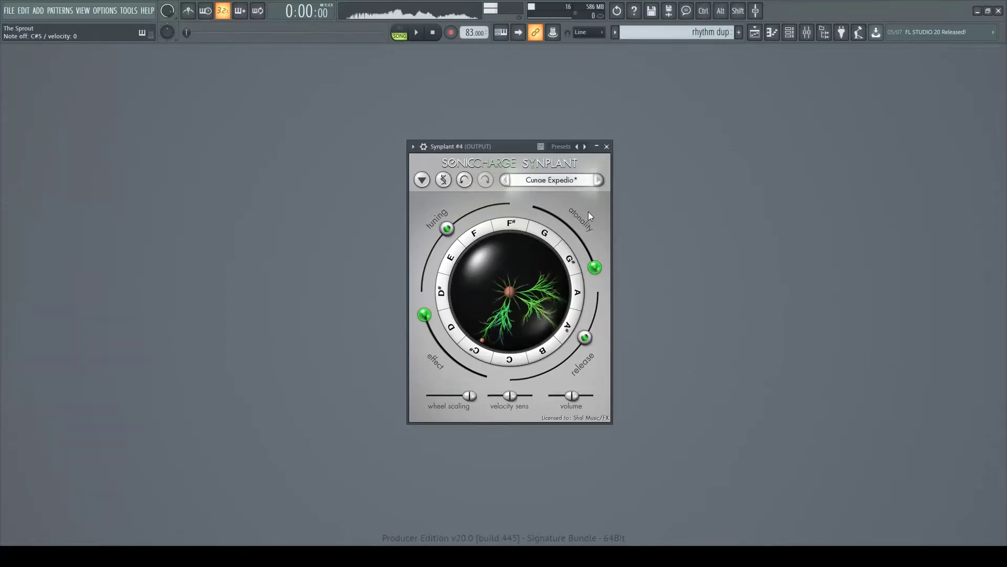
# - Load the EE Rude preset from the preset list
pyautogui.click(555, 181)
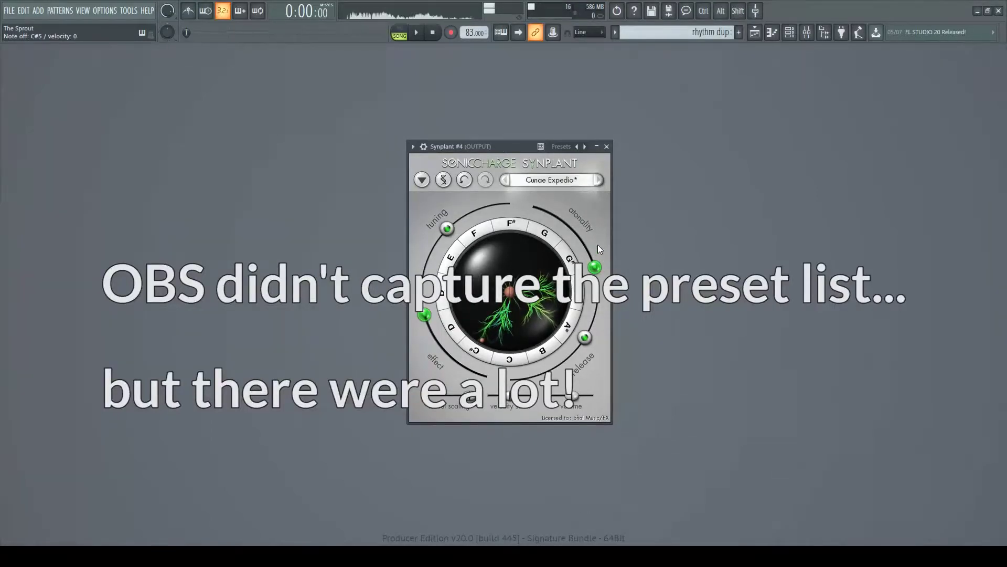
pyautogui.click(614, 249)
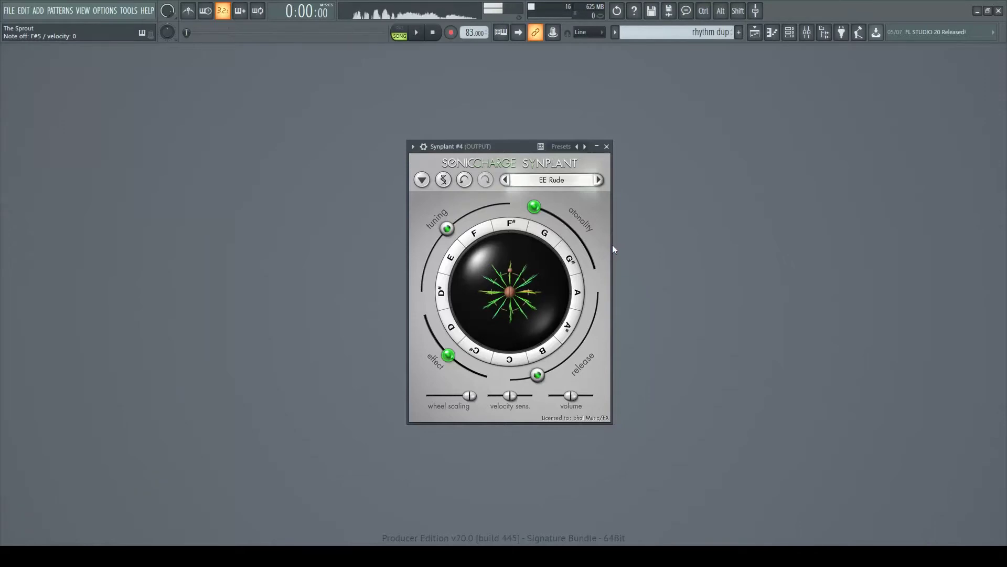
# - Plant a fresh random seed, 'Reus Enim*', in place of EE Rude
pyautogui.click(520, 287)
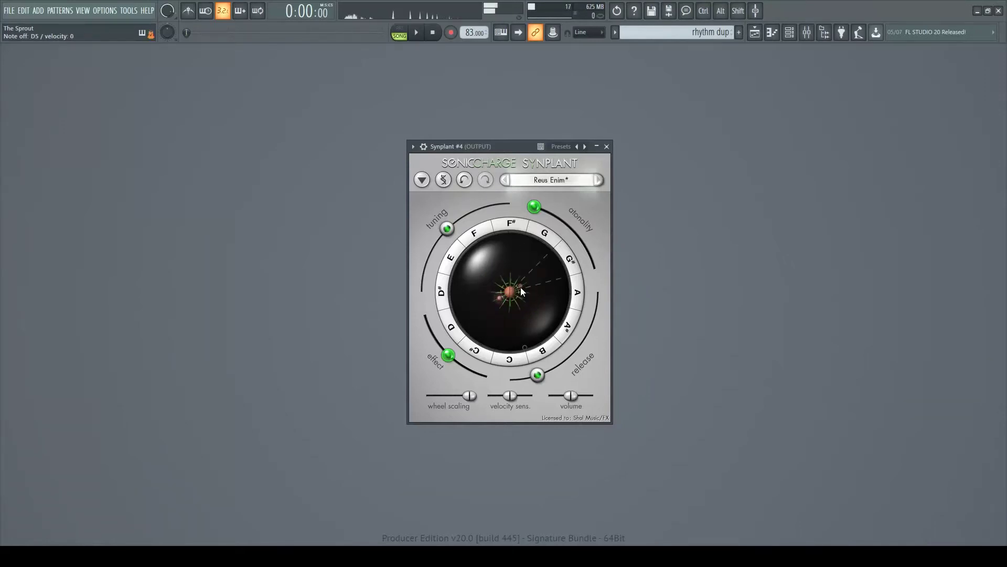
# - Drag out from the Reus Enim* seed to grow a full ring of branches
pyautogui.moveTo(513, 296); pyautogui.dragTo(515, 332)
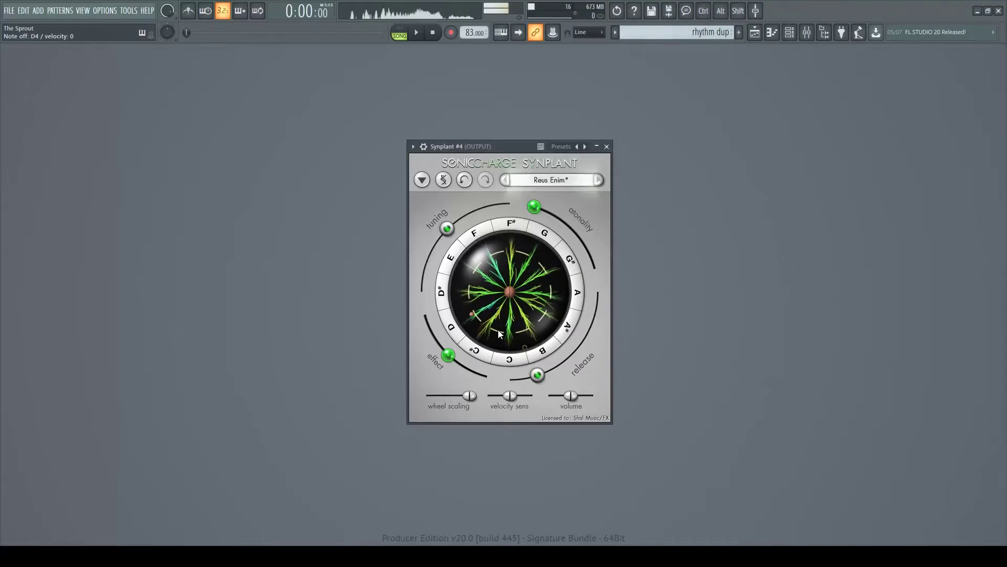
pyautogui.click(444, 180)
pyautogui.click(444, 180)
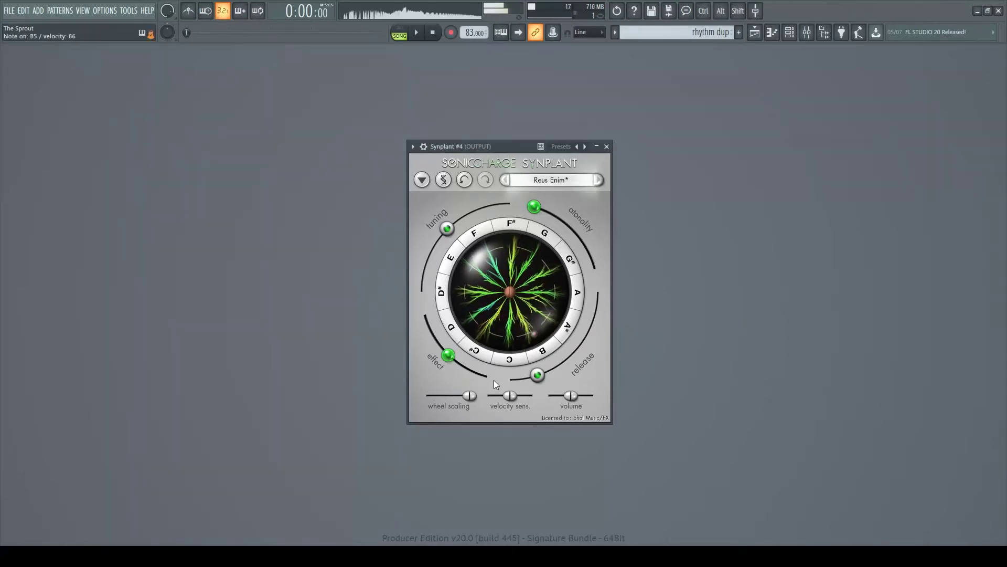
pyautogui.click(509, 293)
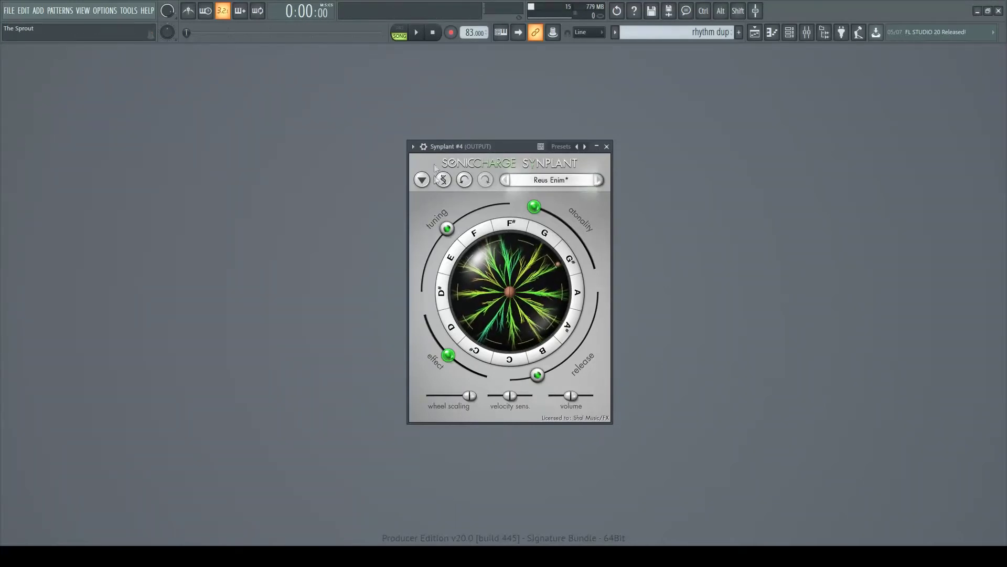
# - Audition the regrown Reus Enim* plant at note D#
pyautogui.click(450, 288)
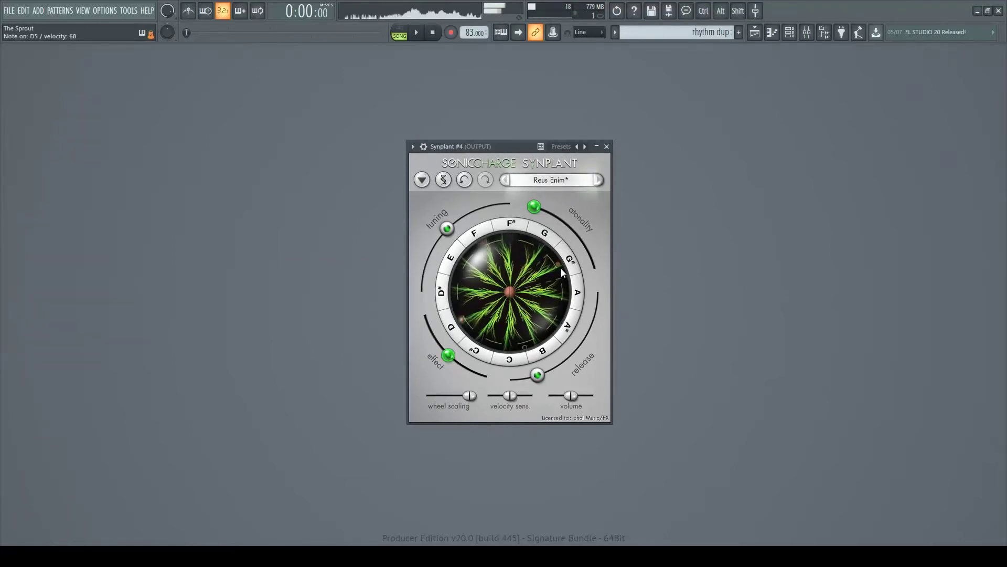
# - Replace the Reus Enim* plant with the new random seed 'Uredo Privus*'
pyautogui.click(509, 291)
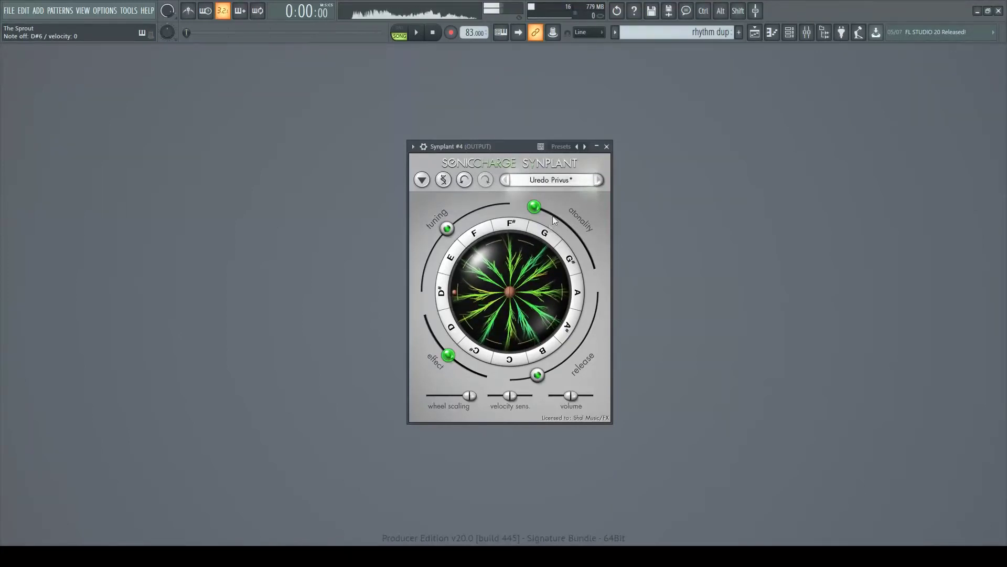
# - Close the Synplant #4 window to return to the Playlist arrangement
pyautogui.click(608, 147)
# - Play The Sprout from the start in the Playlist, then bring up the Channel rack
pyautogui.press('F5')
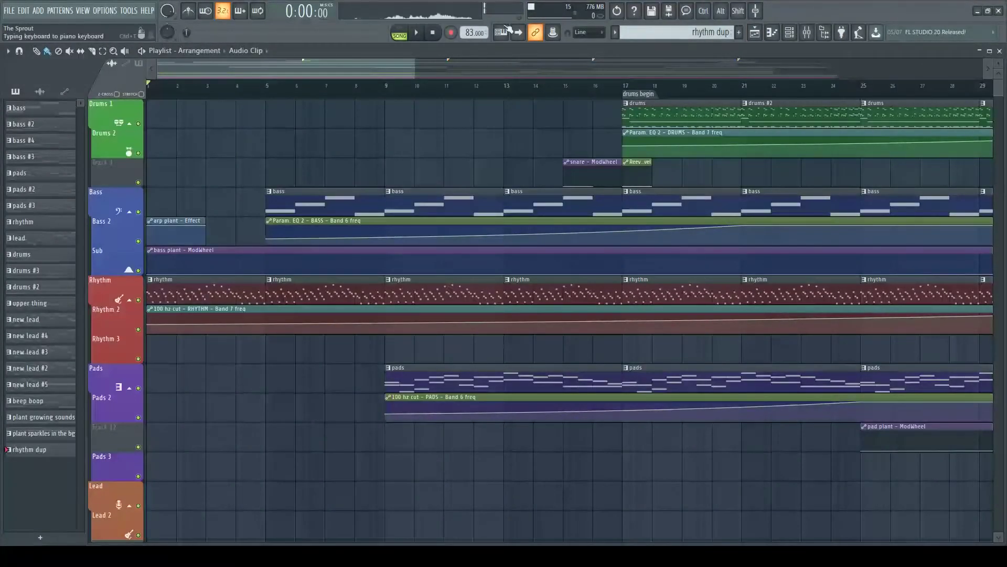
pyautogui.click(418, 34)
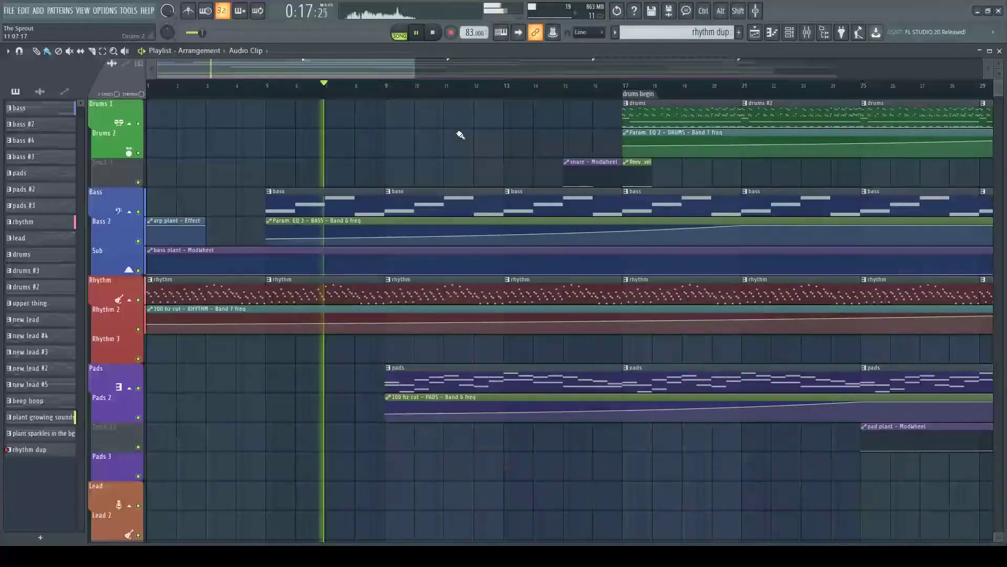
pyautogui.press('F6')
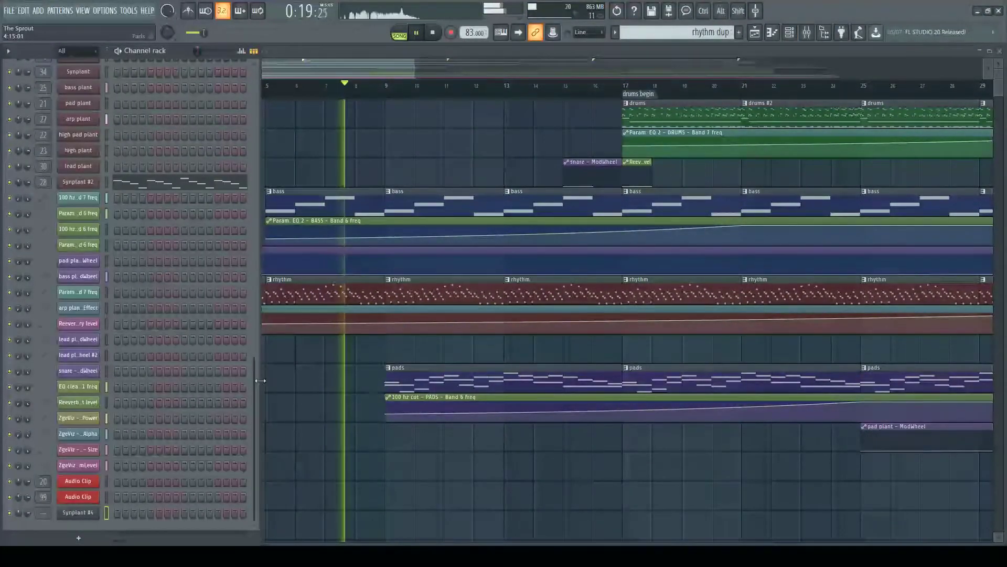
# - Preview the plant growth instrument and another Synplant channel, closing each window again
pyautogui.moveTo(259, 363); pyautogui.dragTo(247, 190)
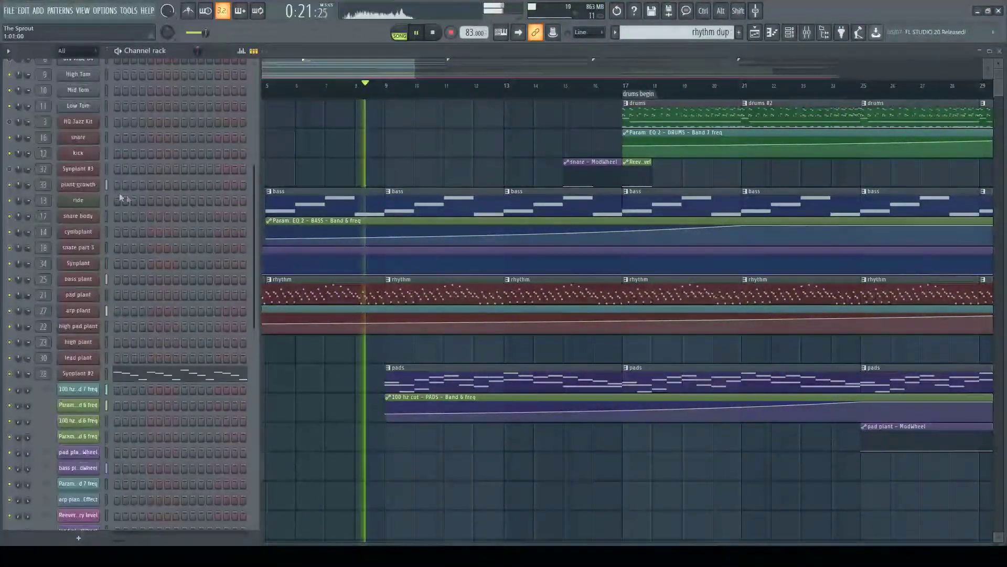
pyautogui.click(96, 187)
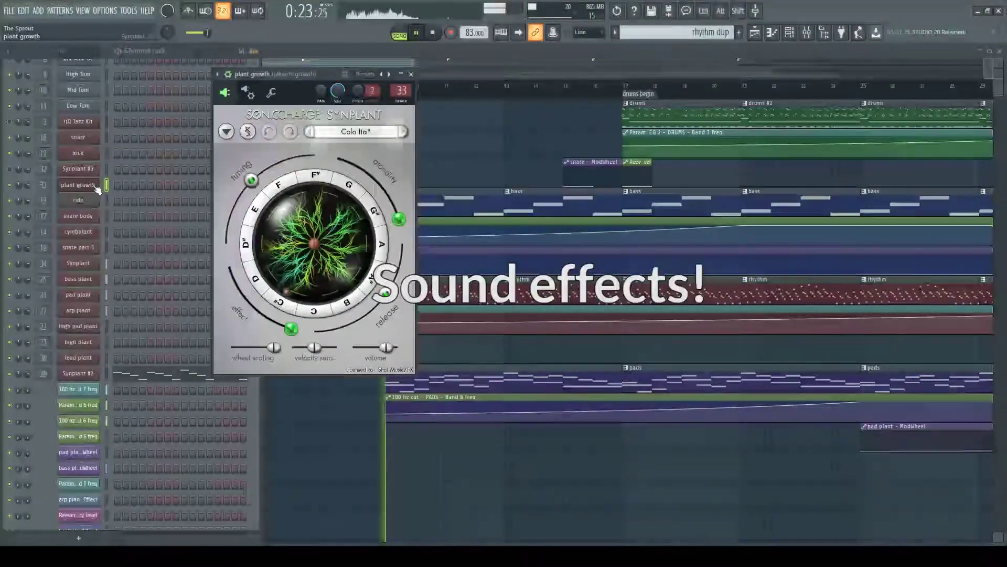
pyautogui.click(97, 187)
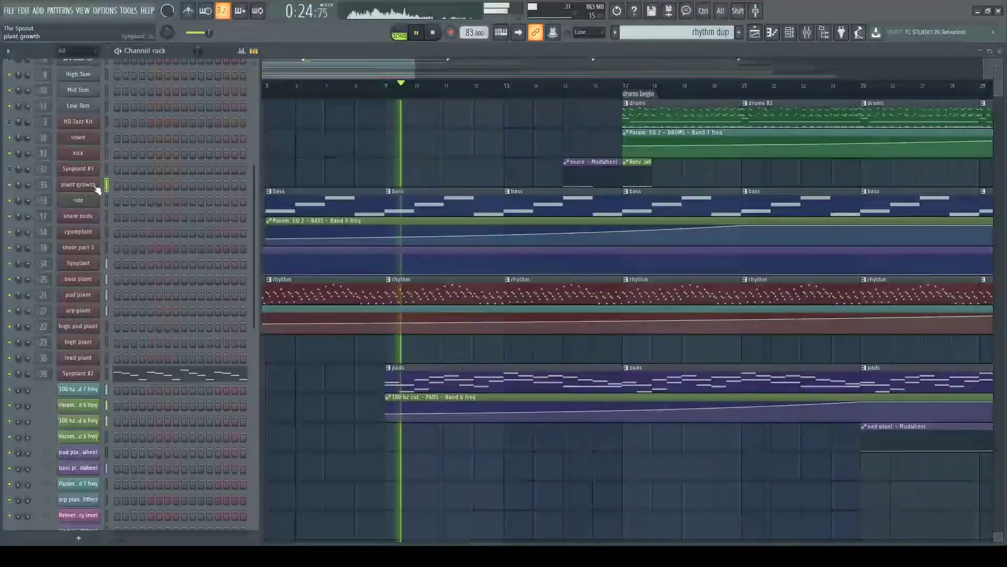
pyautogui.click(90, 265)
pyautogui.click(90, 265)
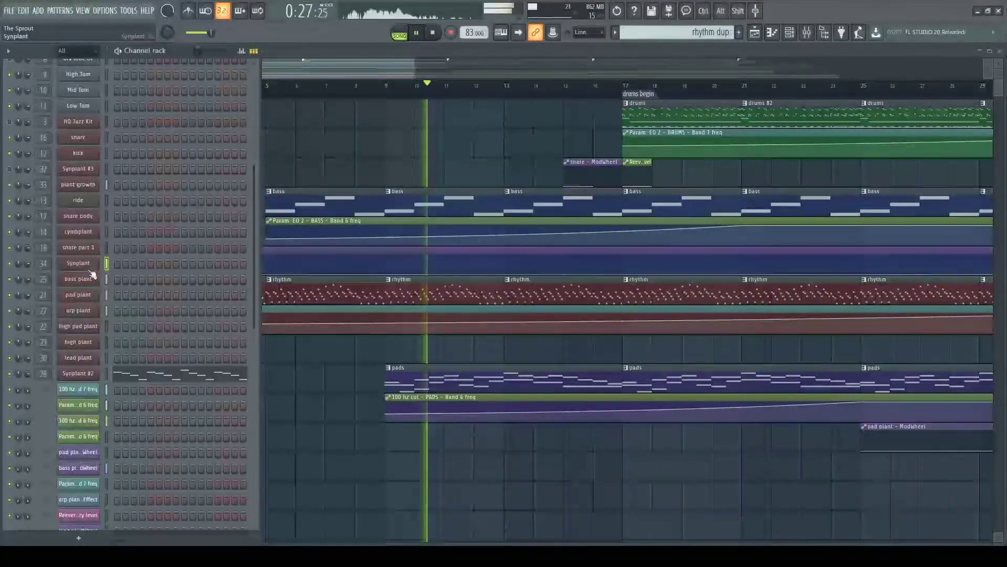
# - Open and close the bass plant, pad plant and arp plant Synplant windows in turn
pyautogui.click(92, 279)
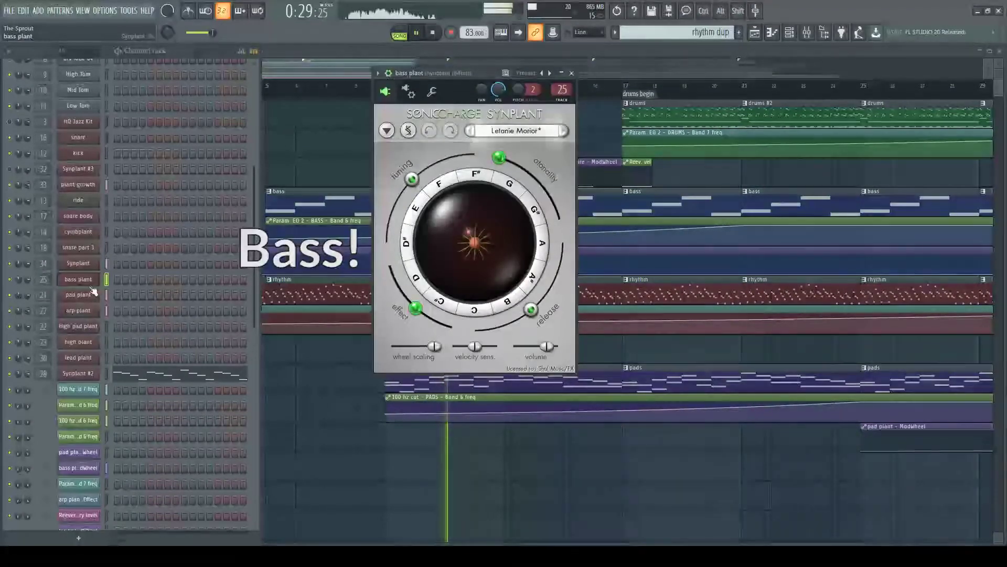
pyautogui.click(90, 297)
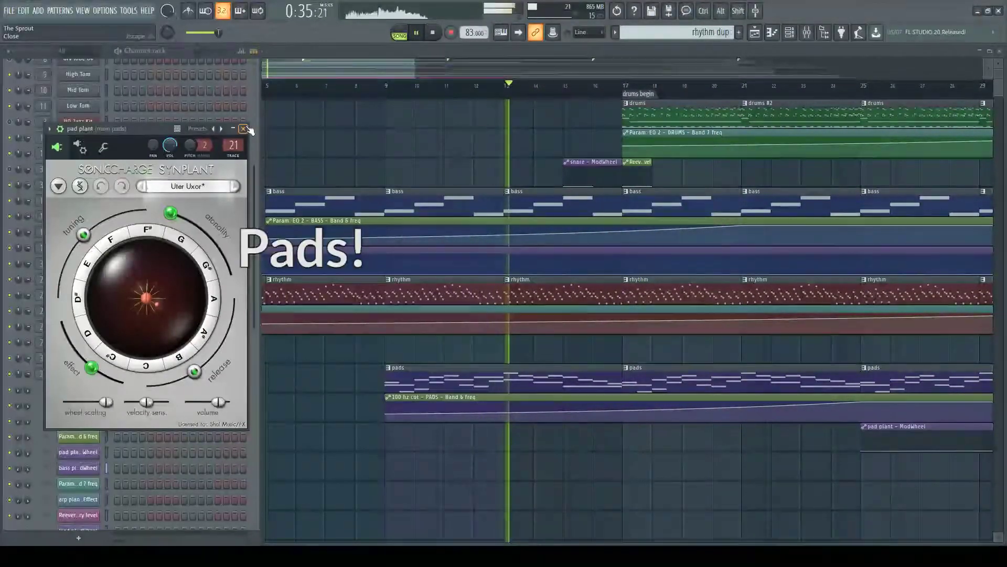
pyautogui.click(244, 128)
pyautogui.click(78, 310)
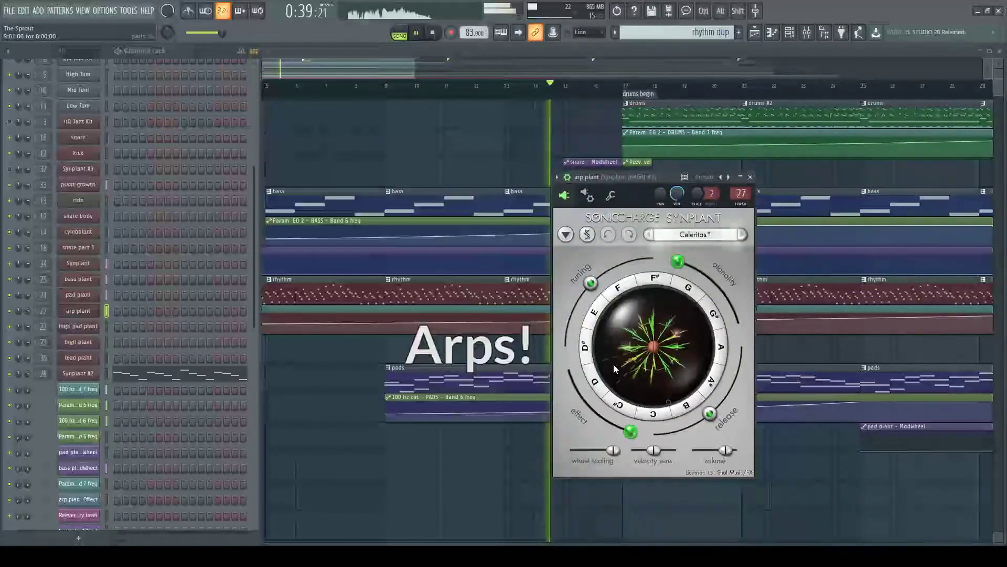
pyautogui.click(750, 177)
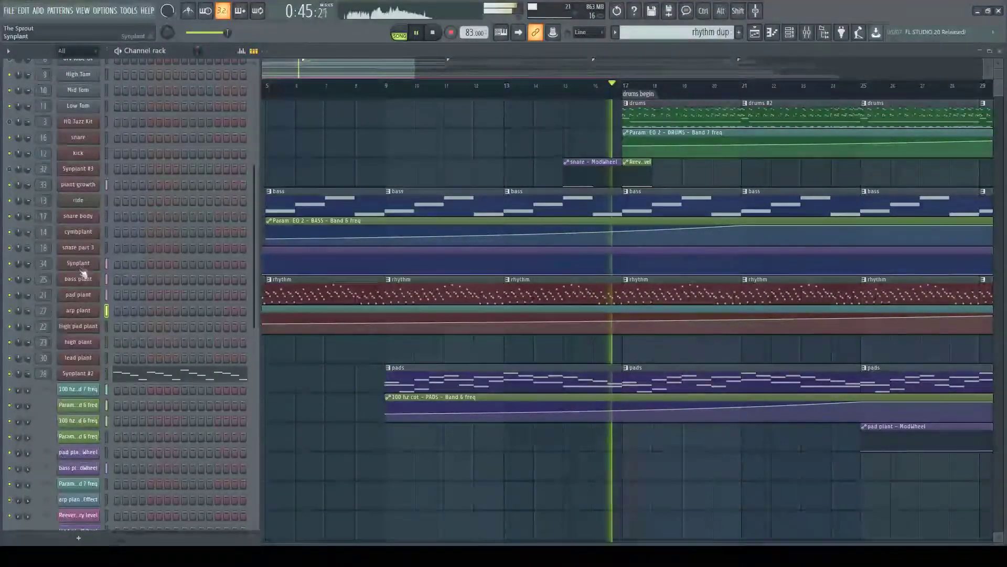
# - View snare body, cymbplant, snare part 3, kick, snare, arp plant and sparkles, then the Mixer
pyautogui.click(87, 217)
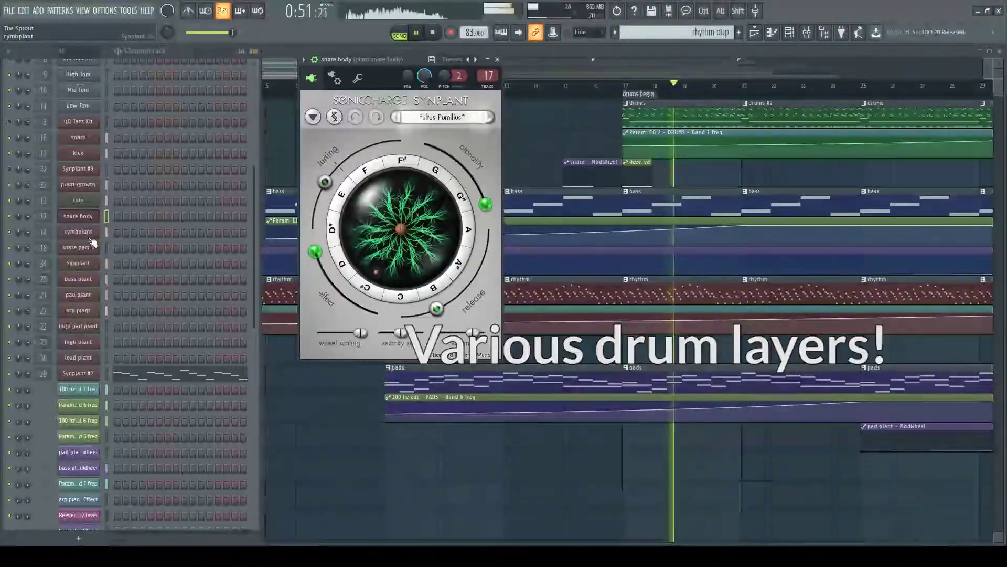
pyautogui.click(88, 236)
pyautogui.click(90, 247)
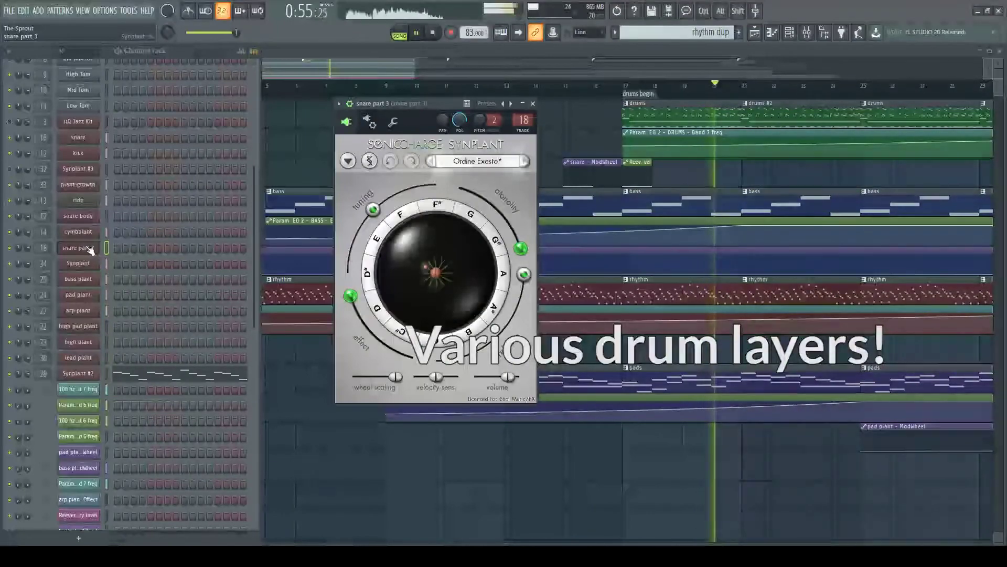
pyautogui.click(78, 153)
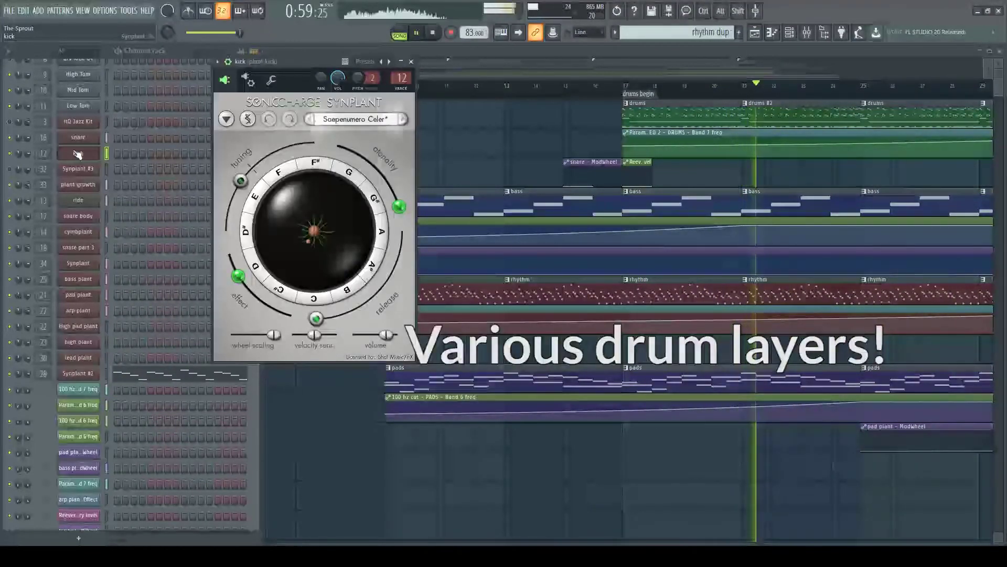
pyautogui.click(84, 139)
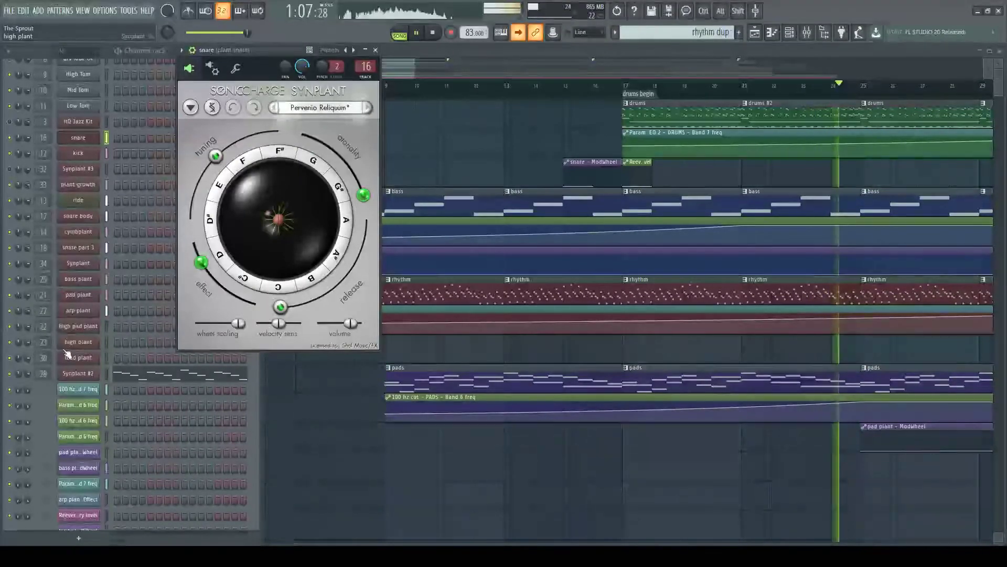
pyautogui.click(84, 312)
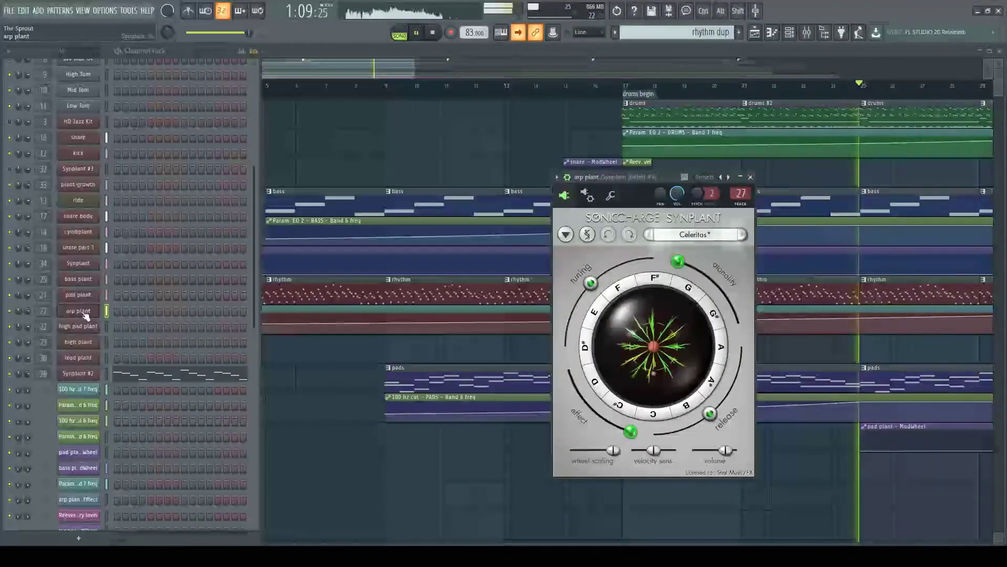
pyautogui.click(84, 265)
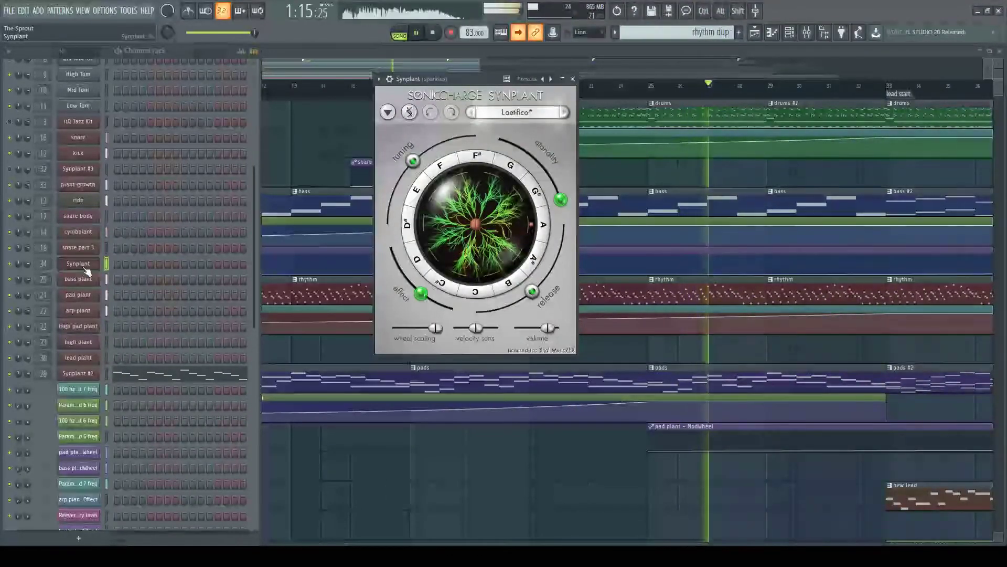
pyautogui.press('F9')
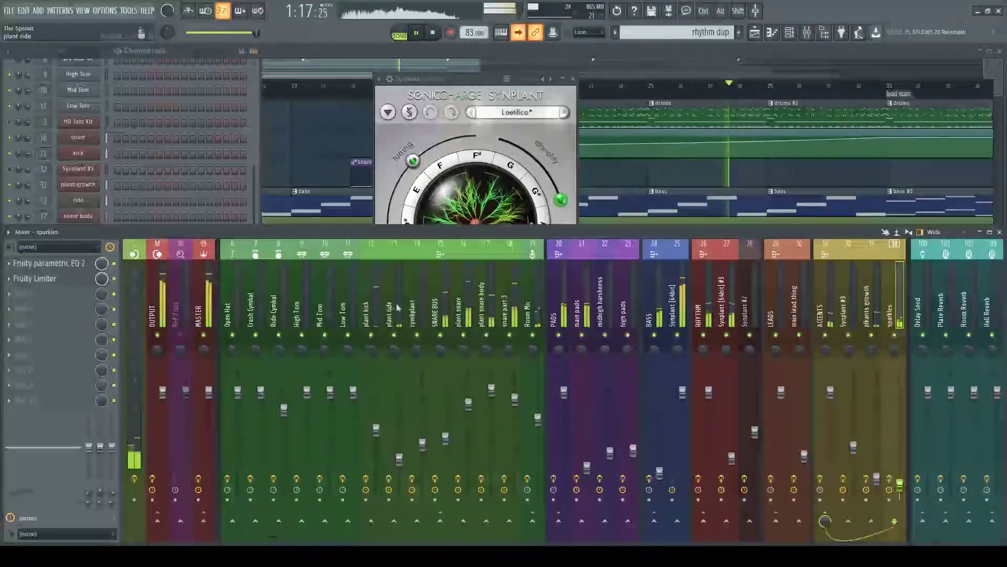
# - Inspect plant kick's WaveShaper, EQ 2 and Limiter, then the PADS track's 100 Hz cut EQ
pyautogui.click(373, 310)
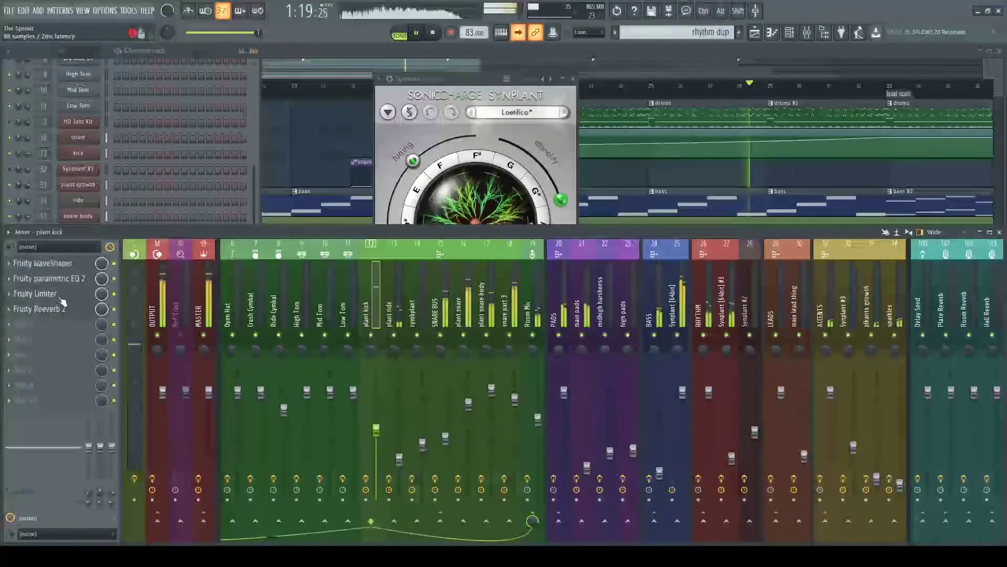
pyautogui.click(51, 264)
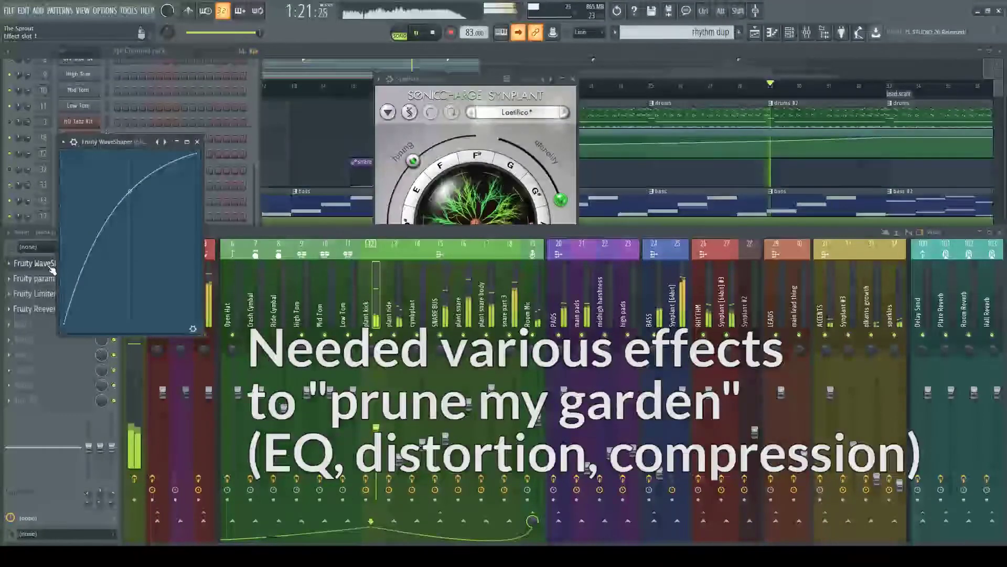
pyautogui.click(36, 281)
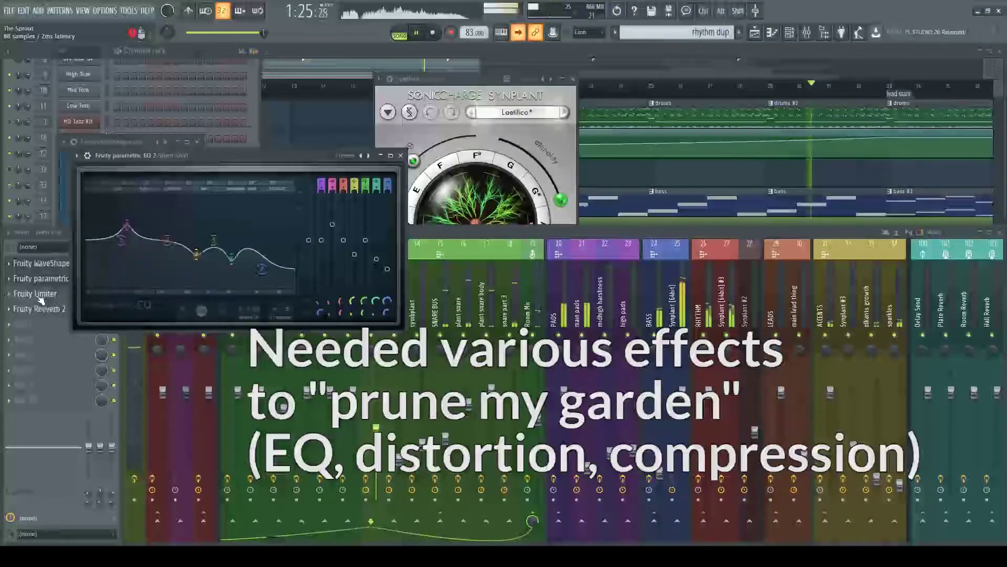
pyautogui.click(40, 296)
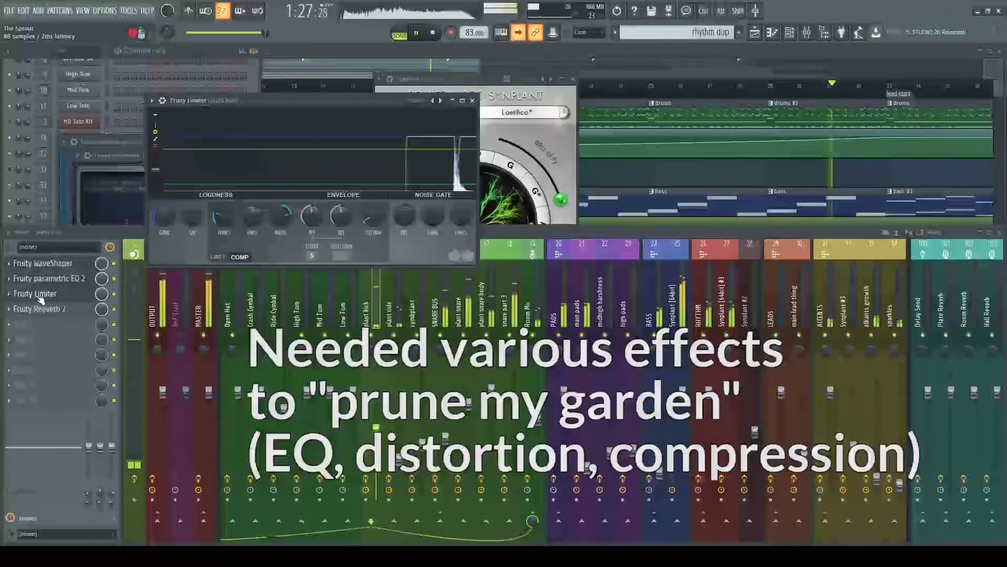
pyautogui.click(570, 310)
pyautogui.click(60, 267)
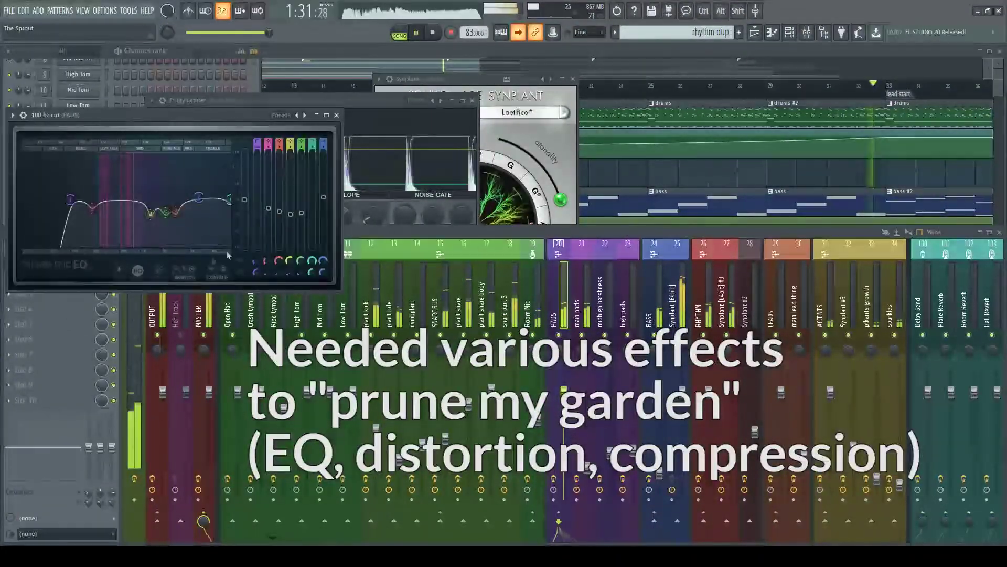